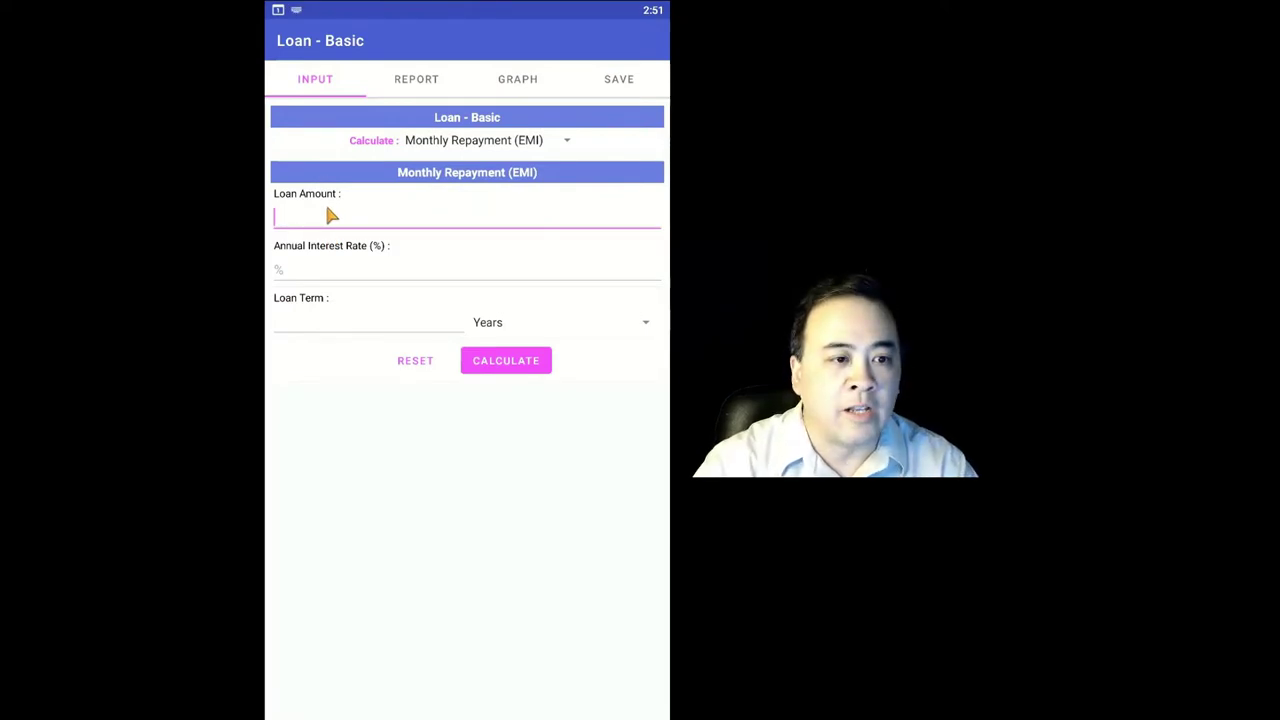
Calculate the monthly repayment for a loan amount of 200000 at 3% annual interest over 30 years.
type("200000")
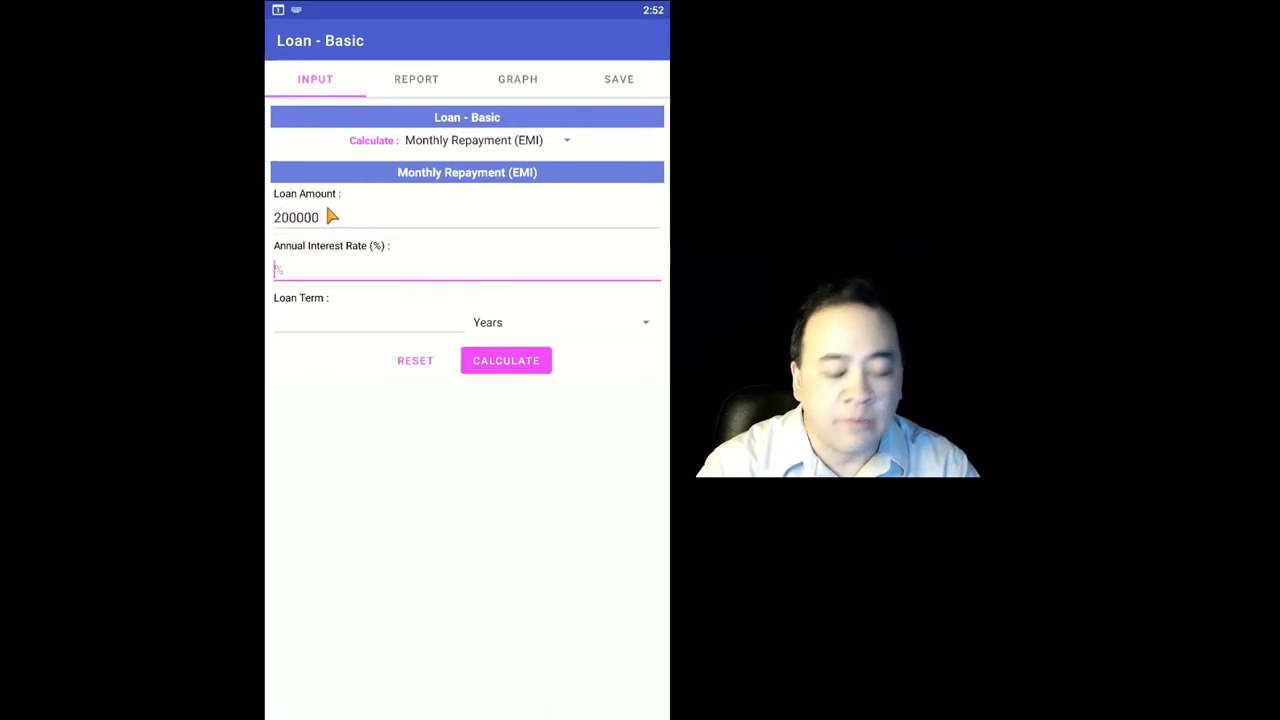
type("3")
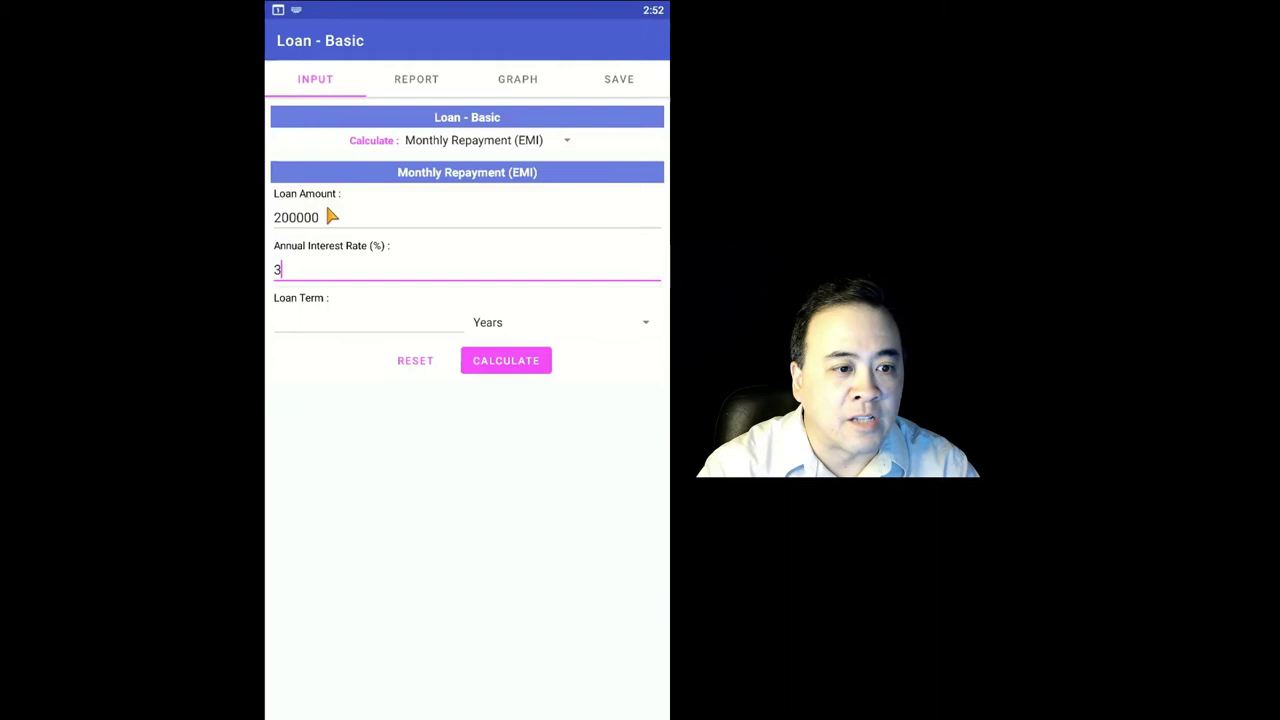
key("Tab")
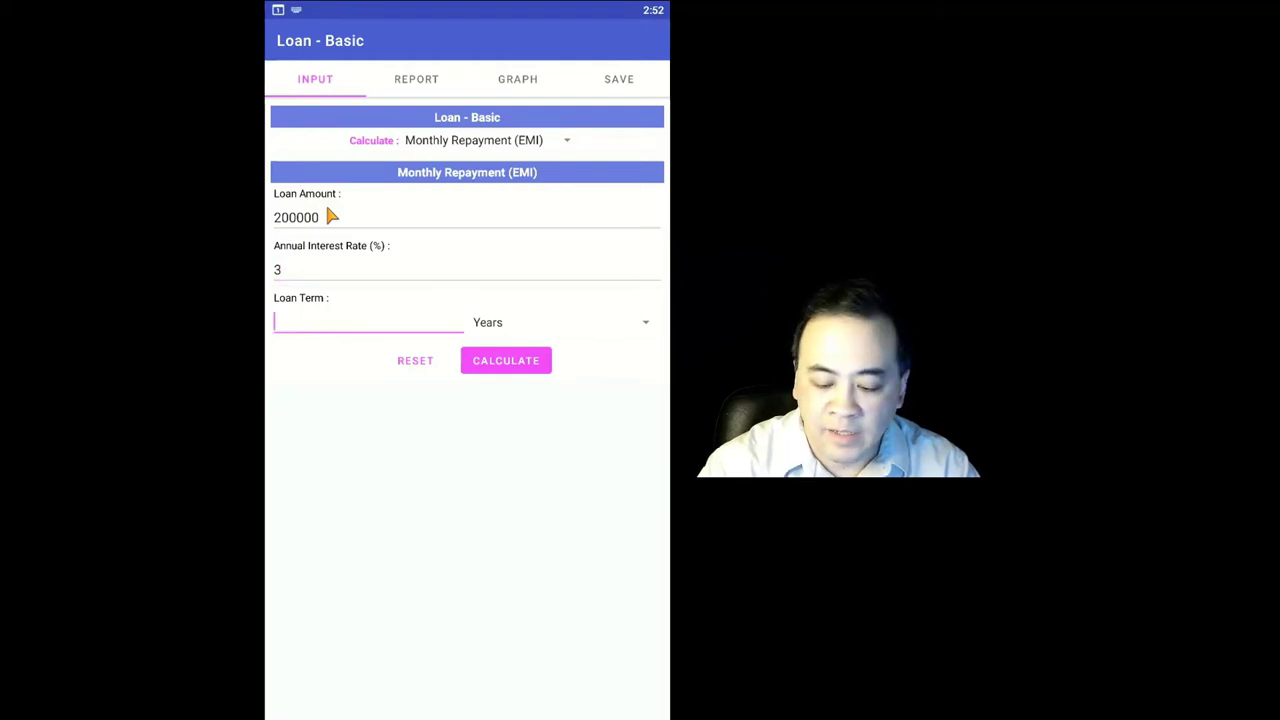
type("30")
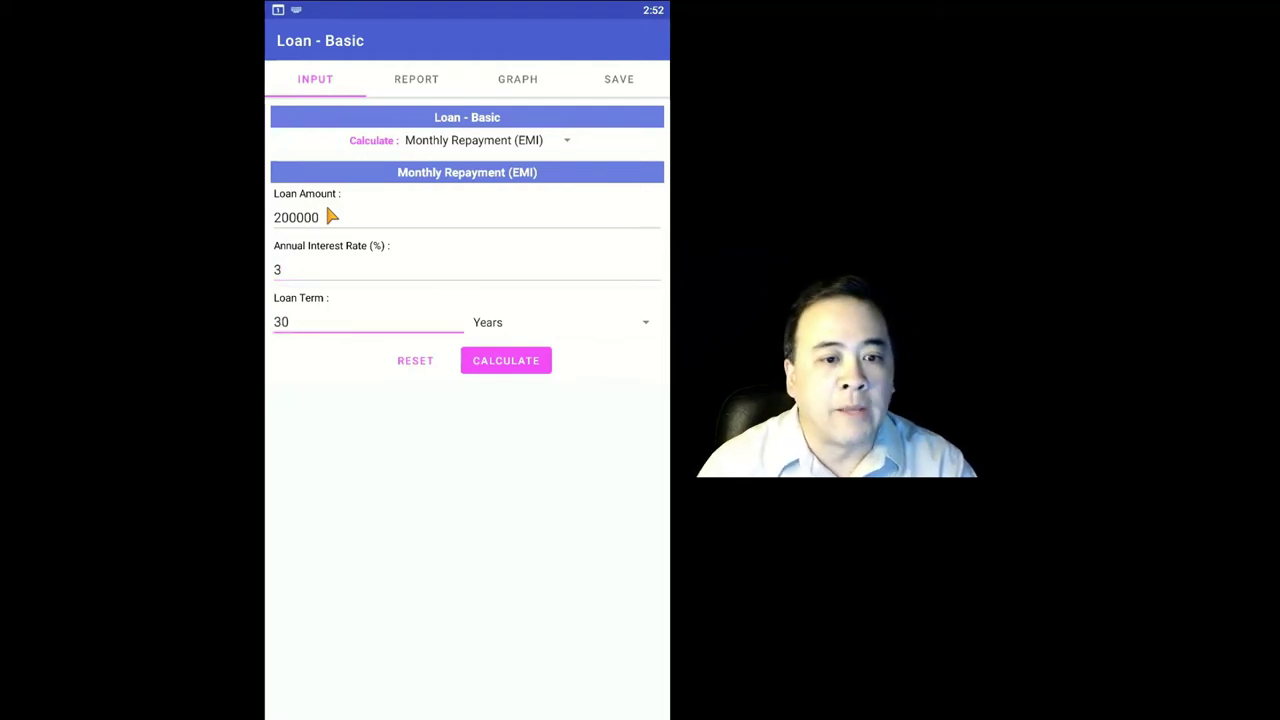
left_click(521, 372)
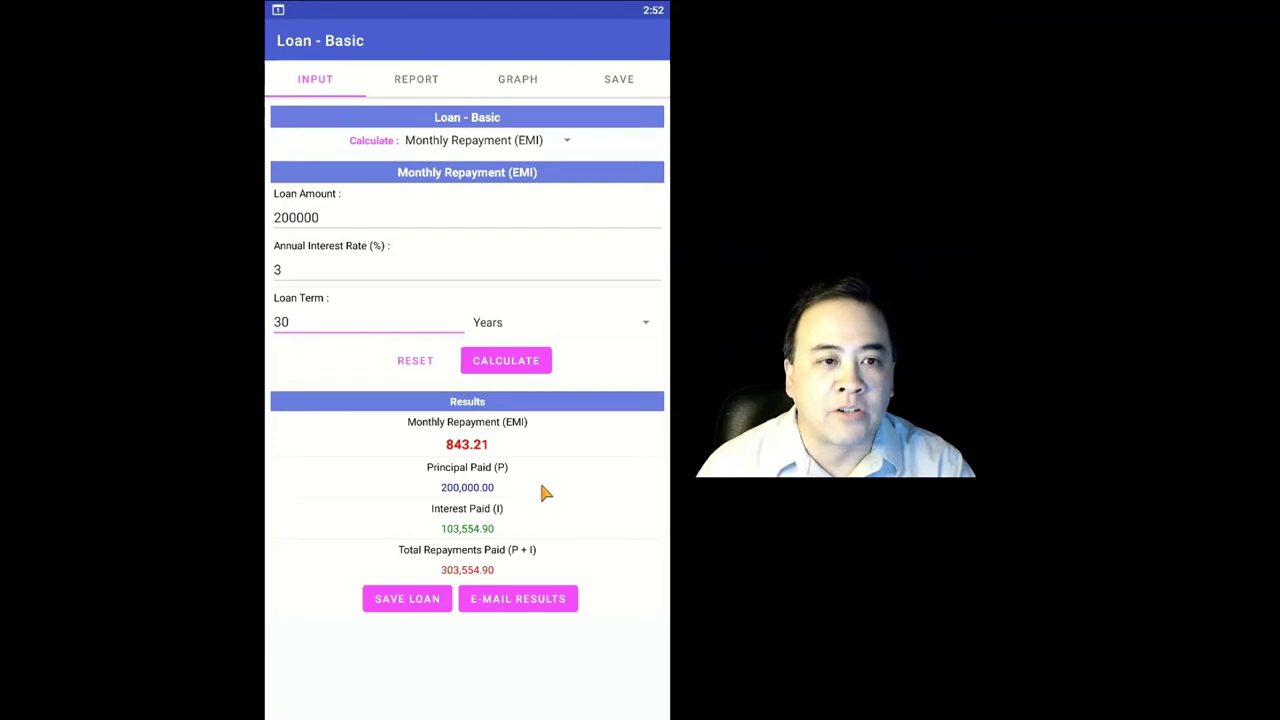
Examine the yearly loan report from the first year down to the totals.
left_click(416, 85)
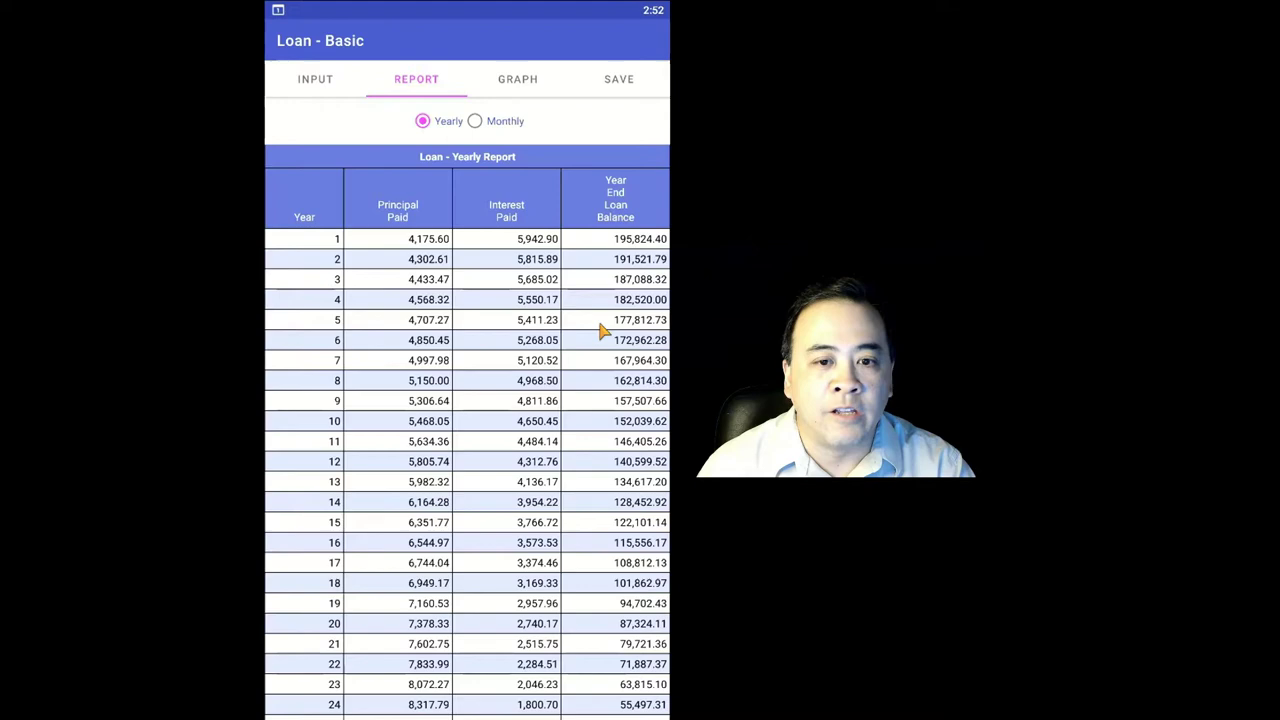
scroll(602, 331, "down", 3)
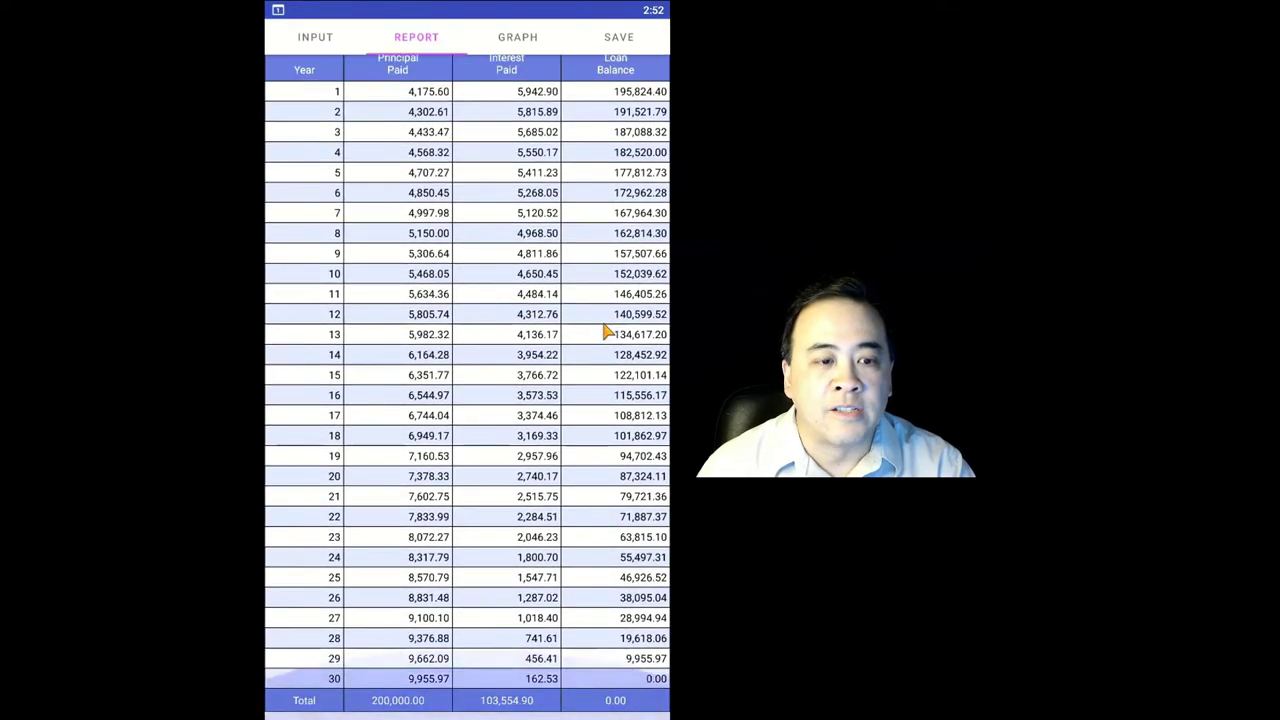
scroll(607, 331, "up", 3)
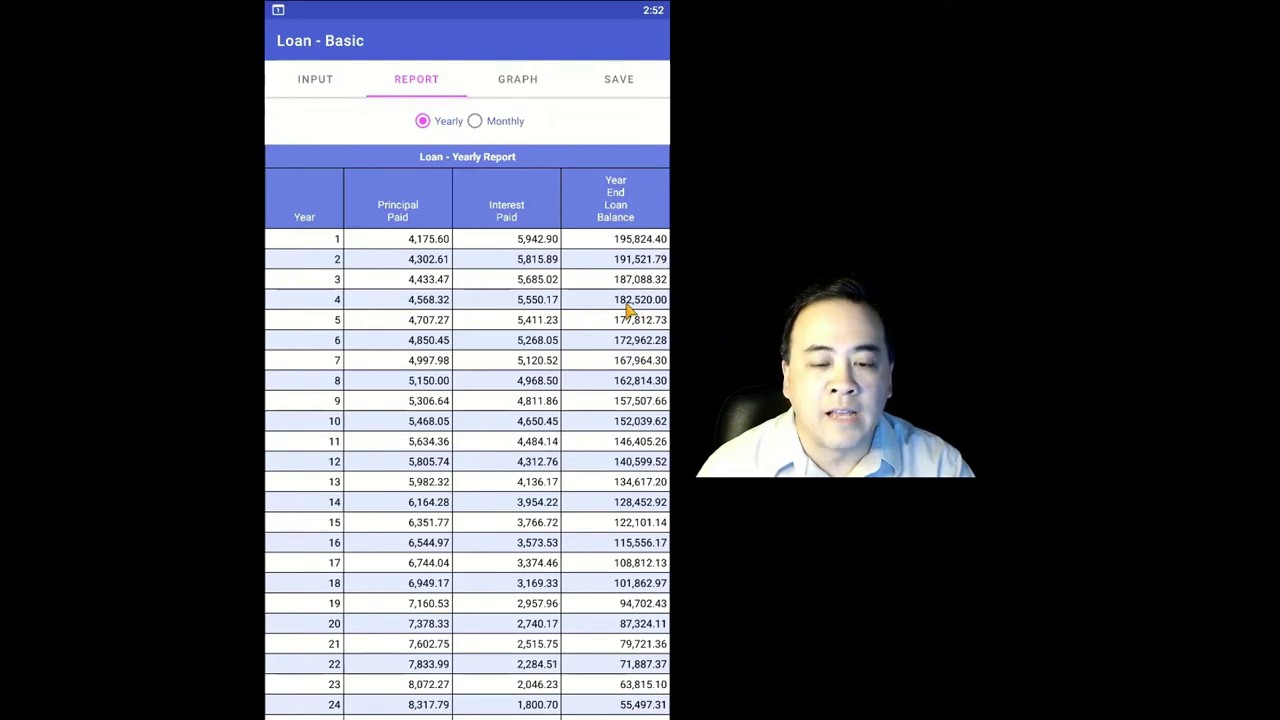
scroll(628, 310, "down", 5)
scroll(628, 310, "up", 5)
scroll(628, 312, "down", 1)
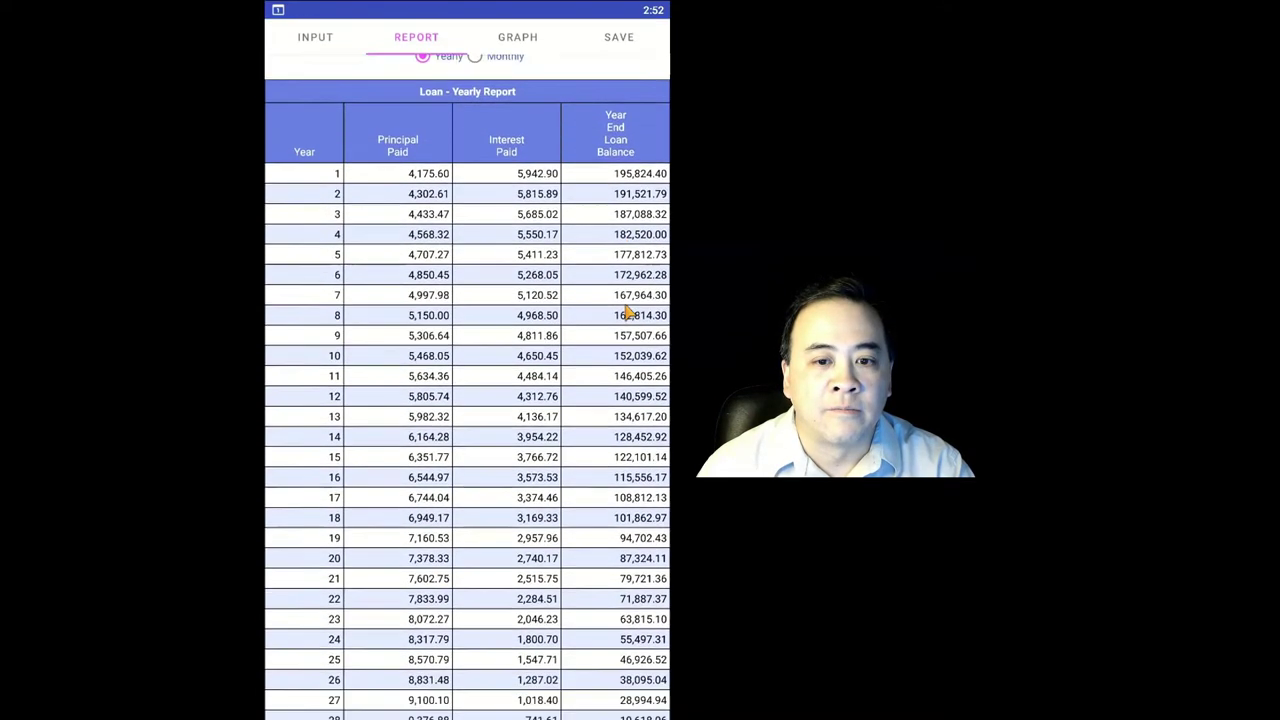
scroll(628, 312, "down", 2)
scroll(573, 455, "up", 3)
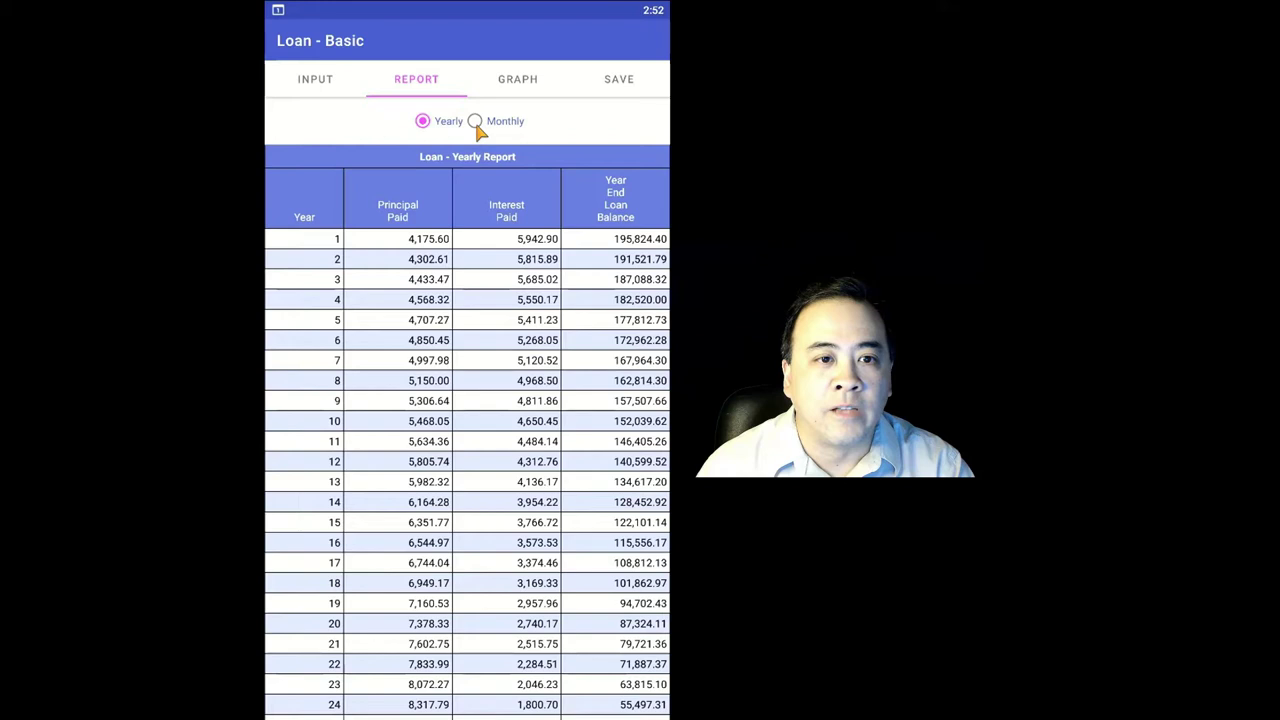
Switch the loan report to Monthly and review the month-by-month tables for the first several years.
left_click(475, 121)
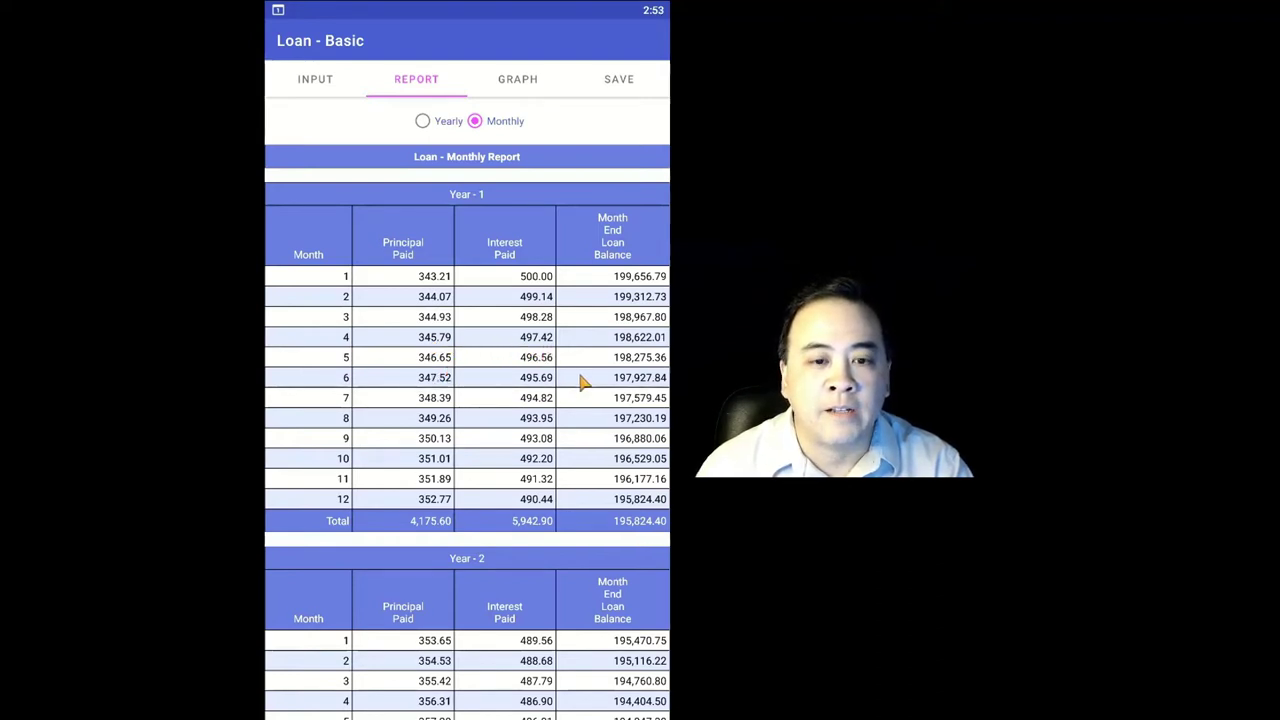
scroll(618, 380, "down", 5)
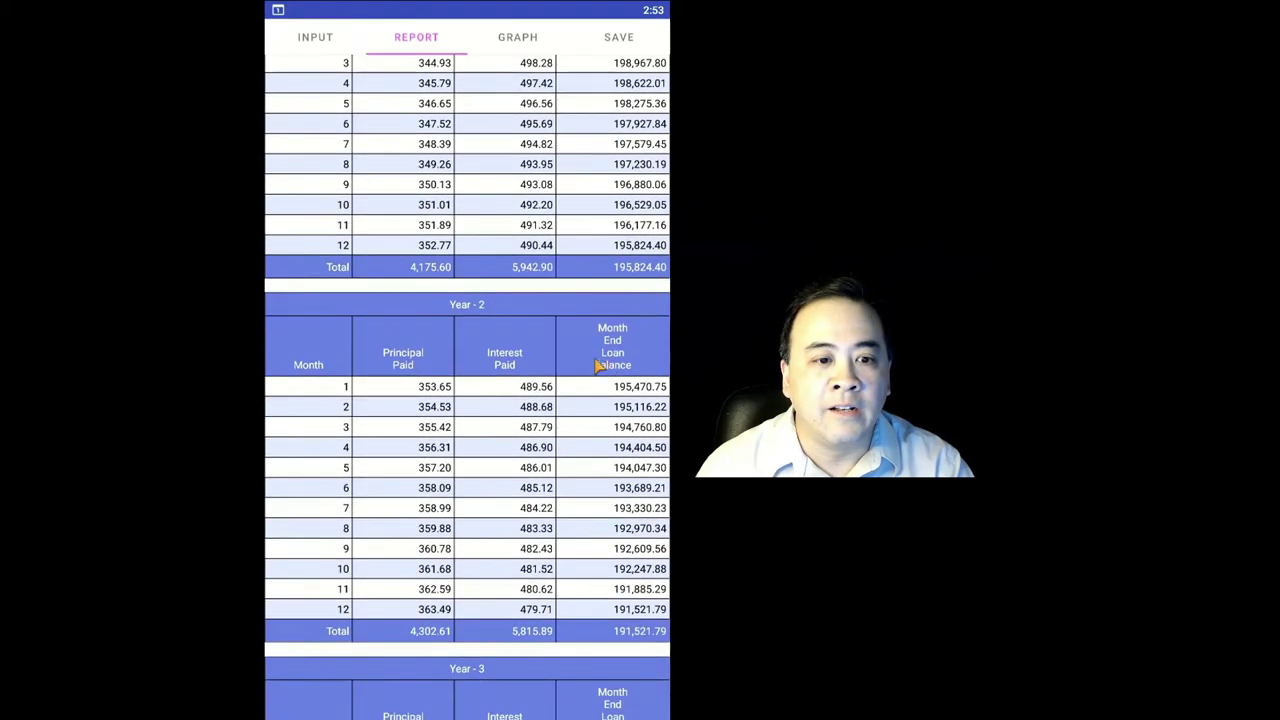
scroll(548, 355, "down", 15)
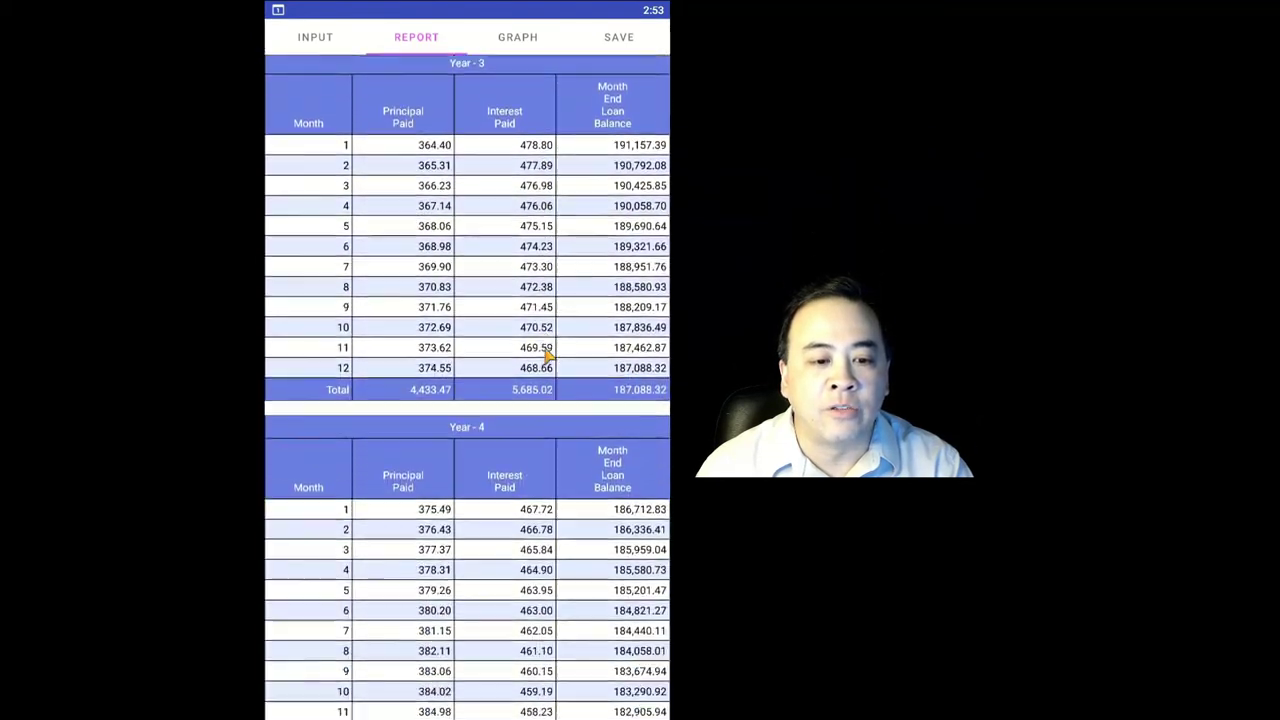
scroll(548, 355, "down", 8)
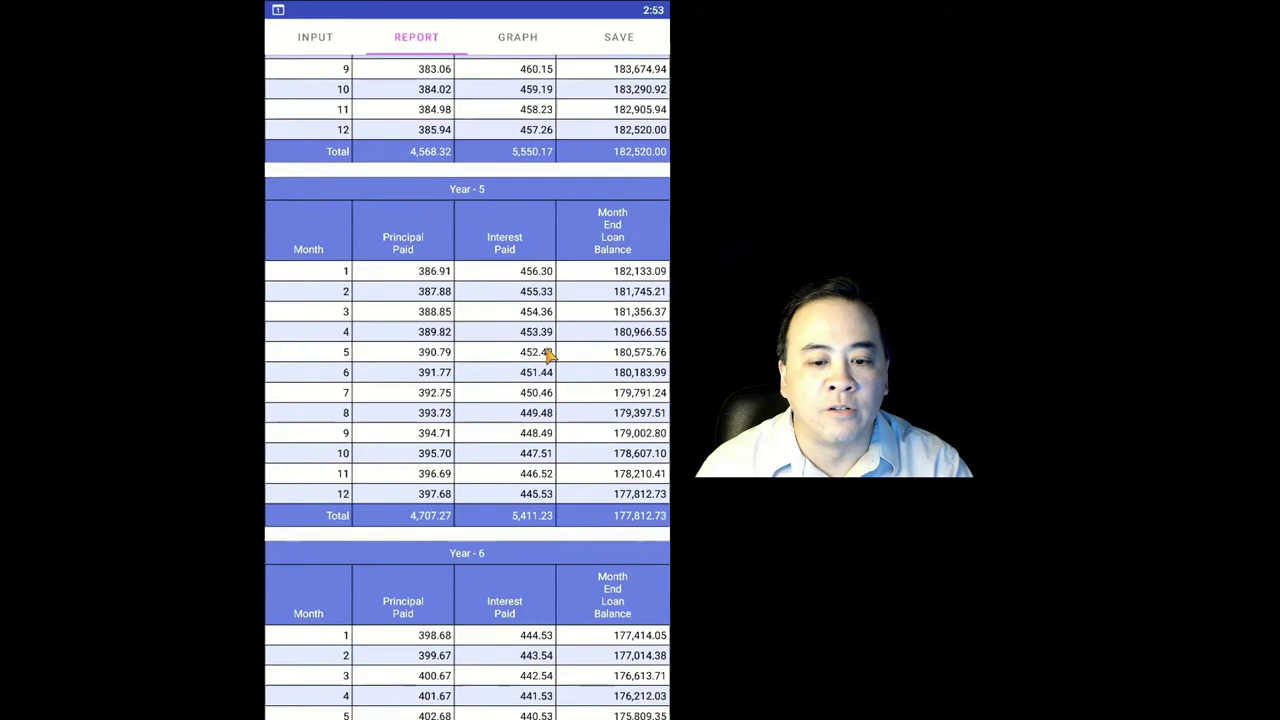
scroll(548, 355, "up", 20)
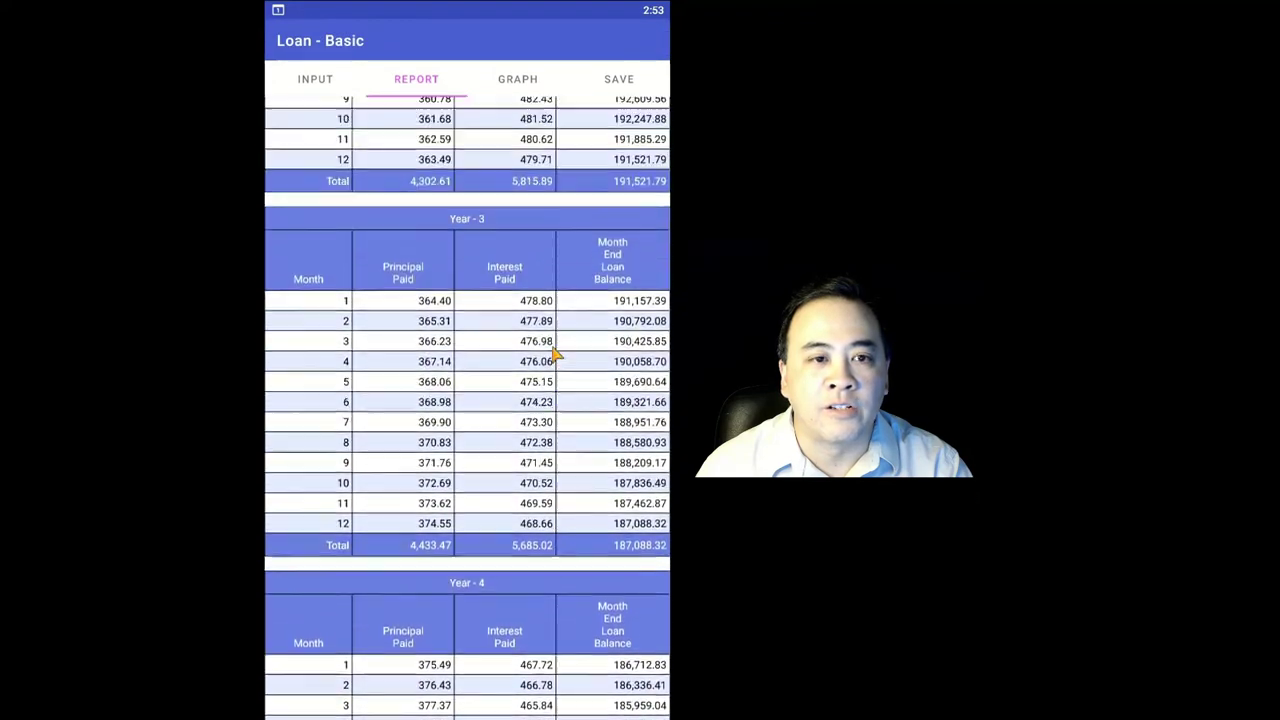
scroll(560, 352, "up", 8)
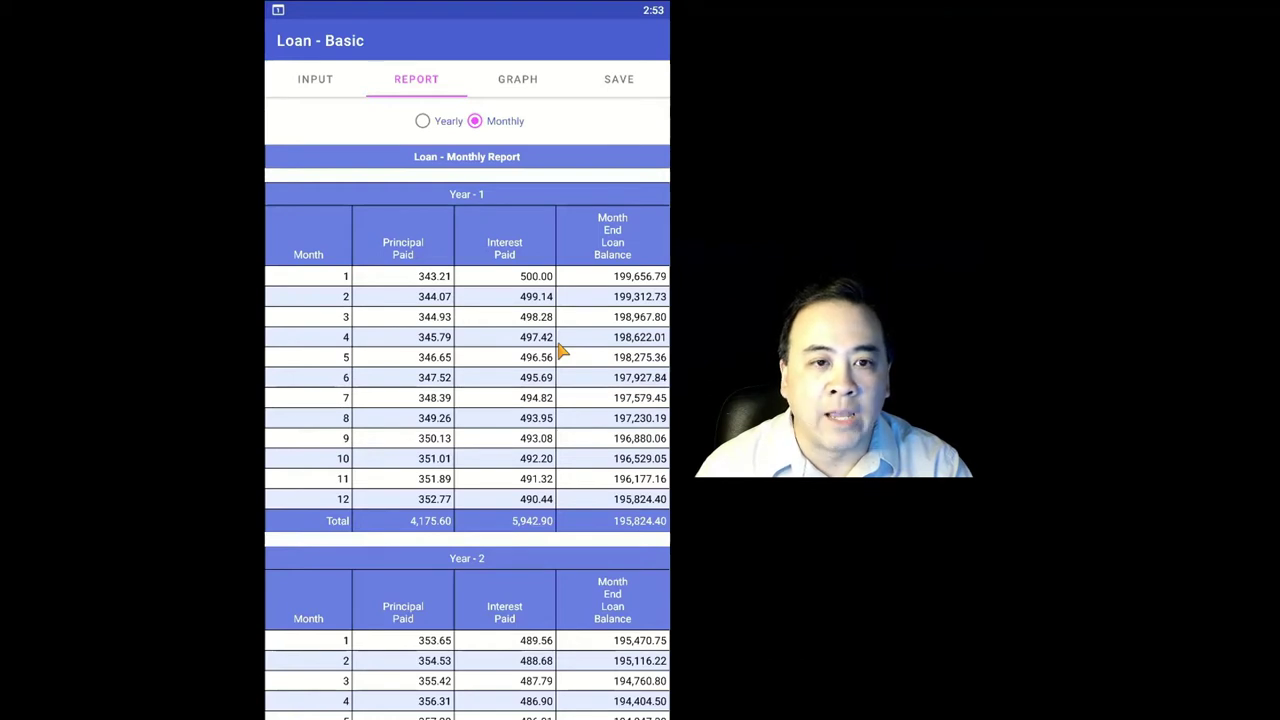
View the repayments percentage graph and the loan trend graph for the calculated loan.
left_click(527, 86)
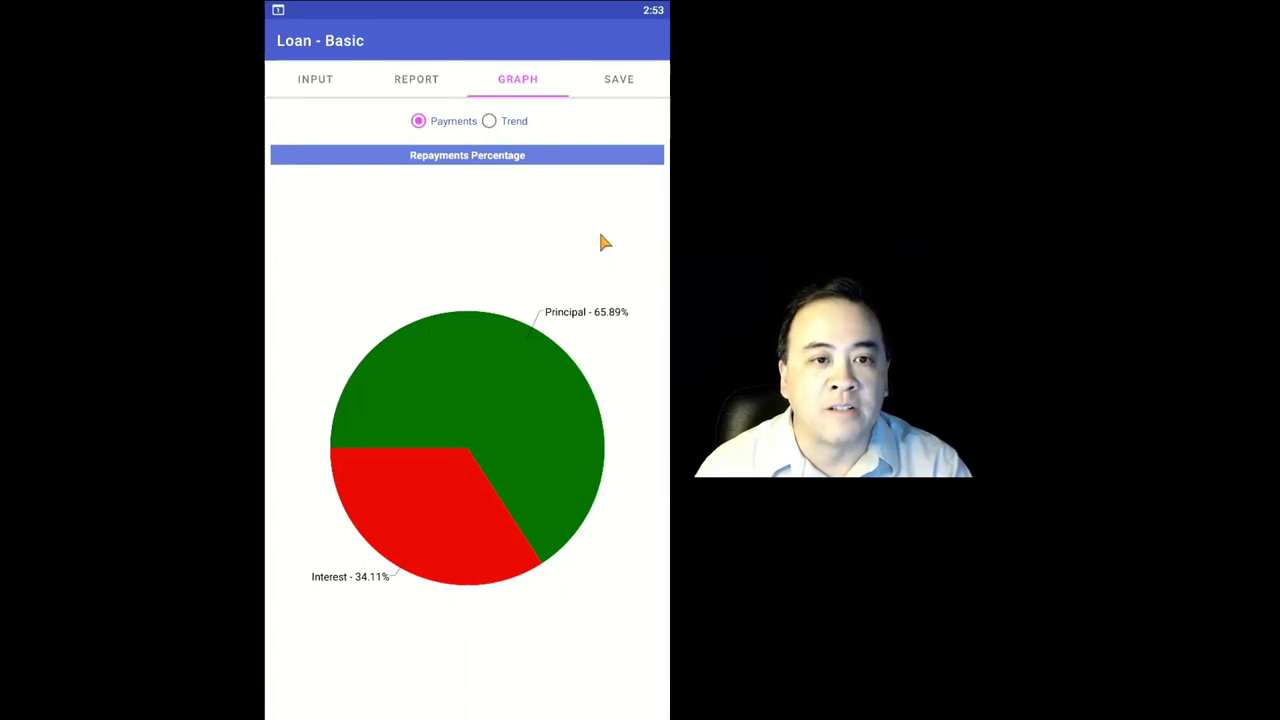
left_click(490, 121)
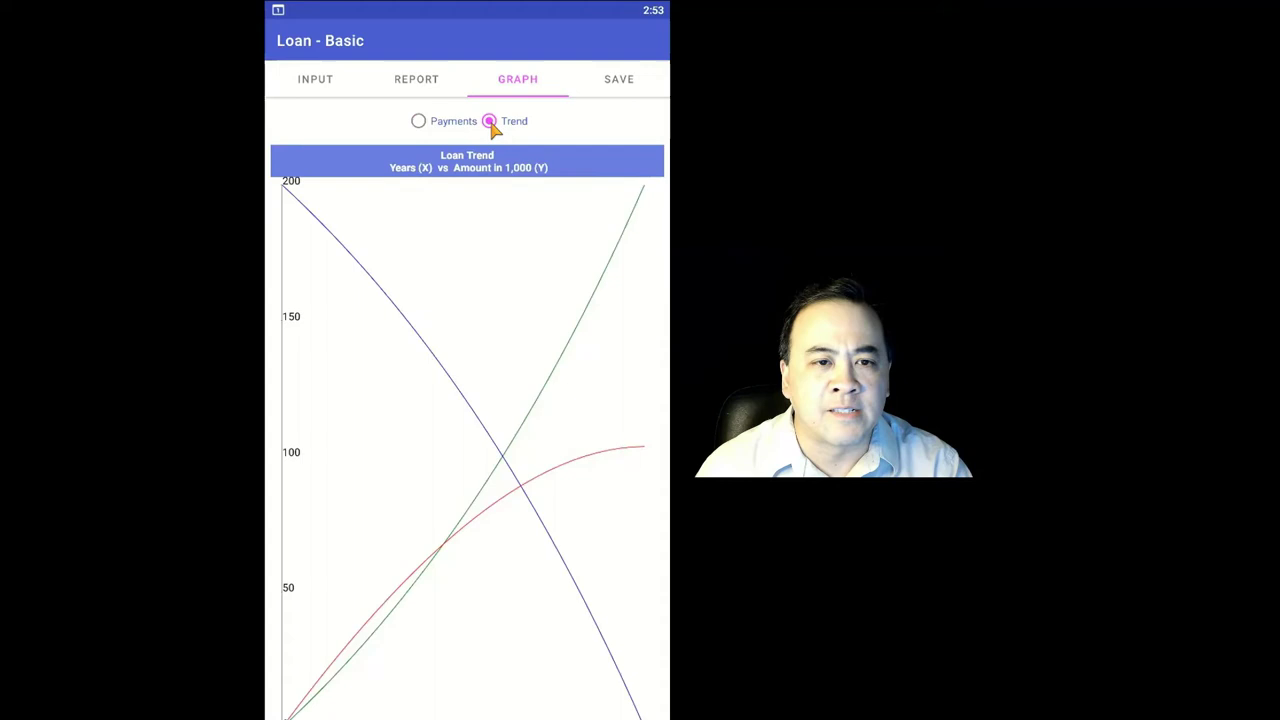
scroll(577, 350, "down", 1)
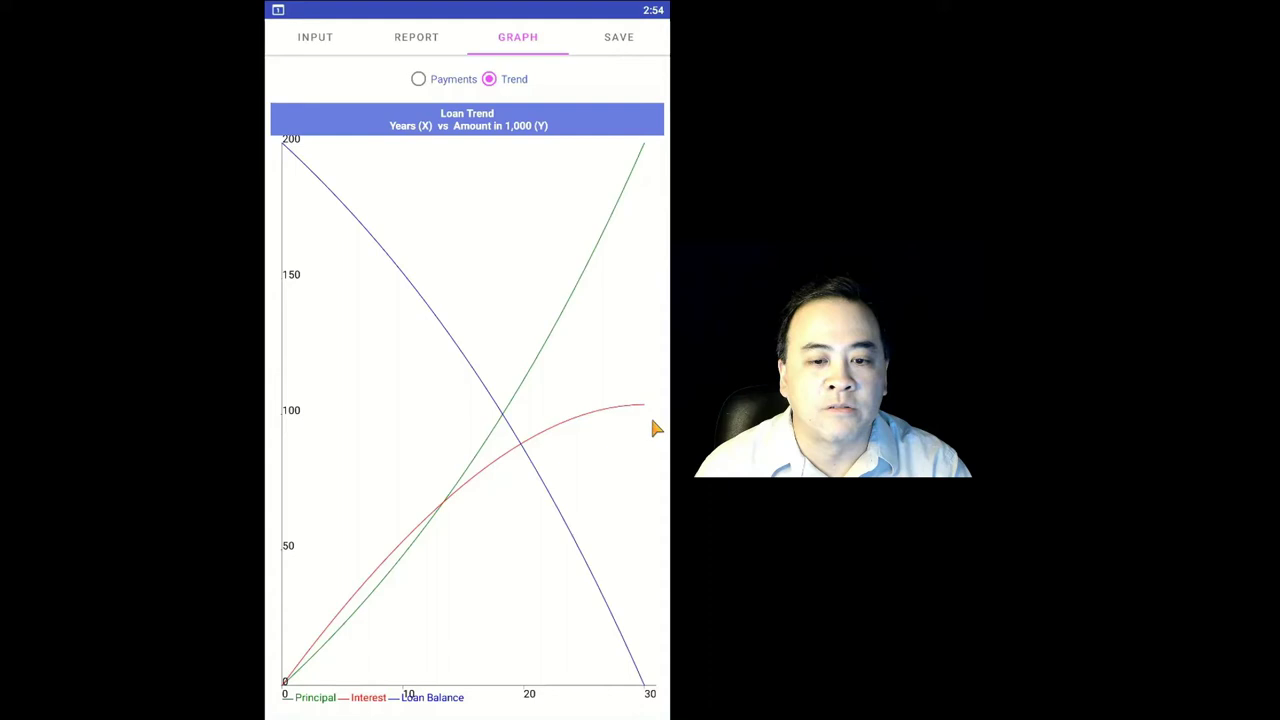
scroll(371, 171, "up", 2)
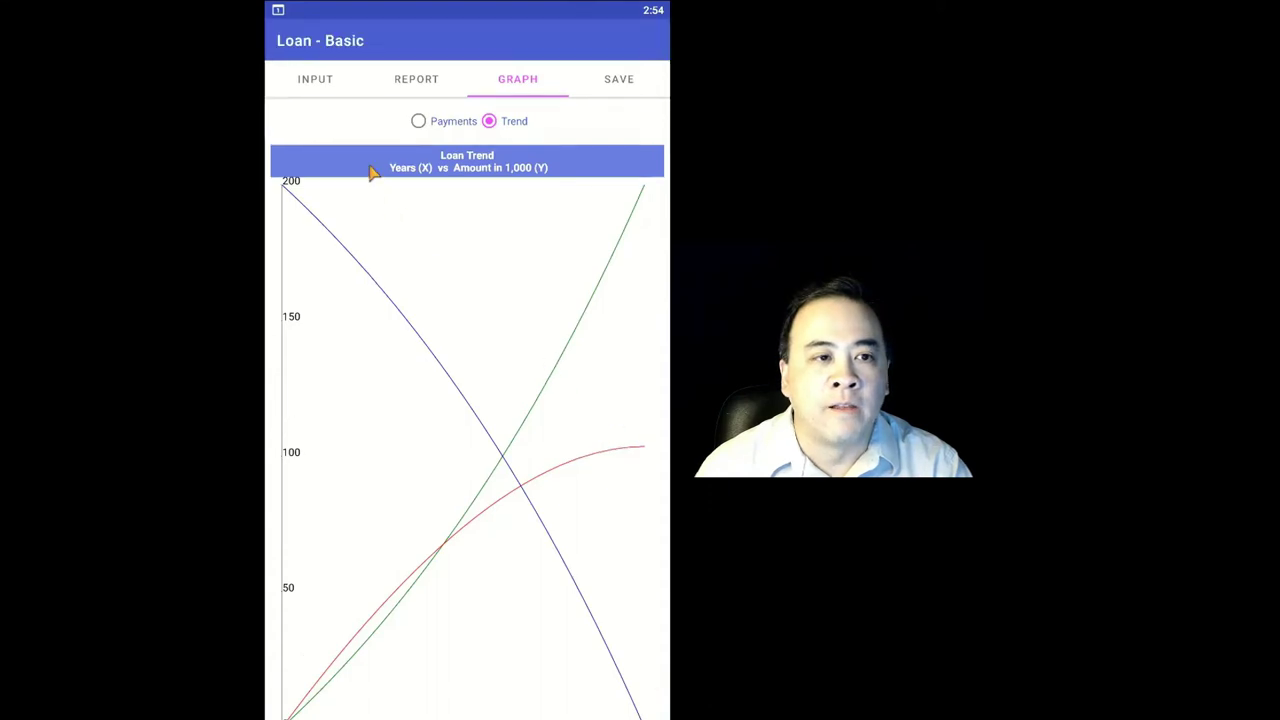
Save the calculated loan under the name "200K, 3%, 30 years" and open the saved loans.
left_click(322, 85)
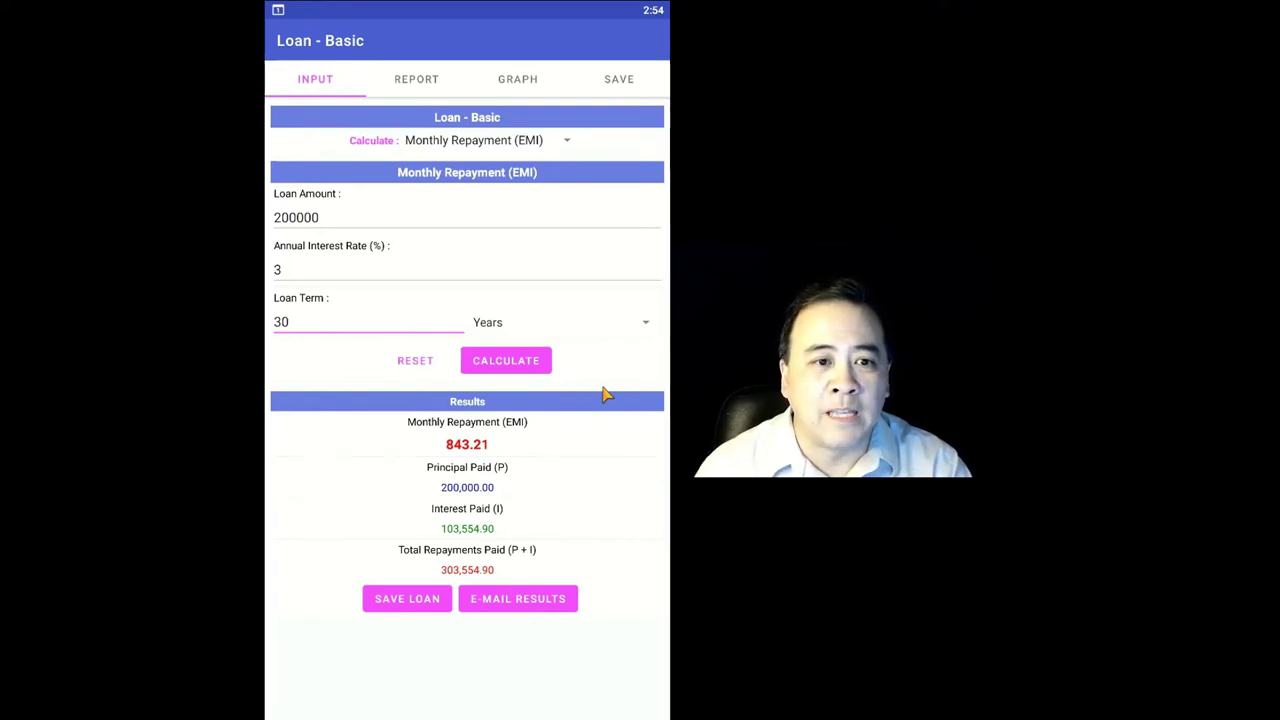
left_click(405, 606)
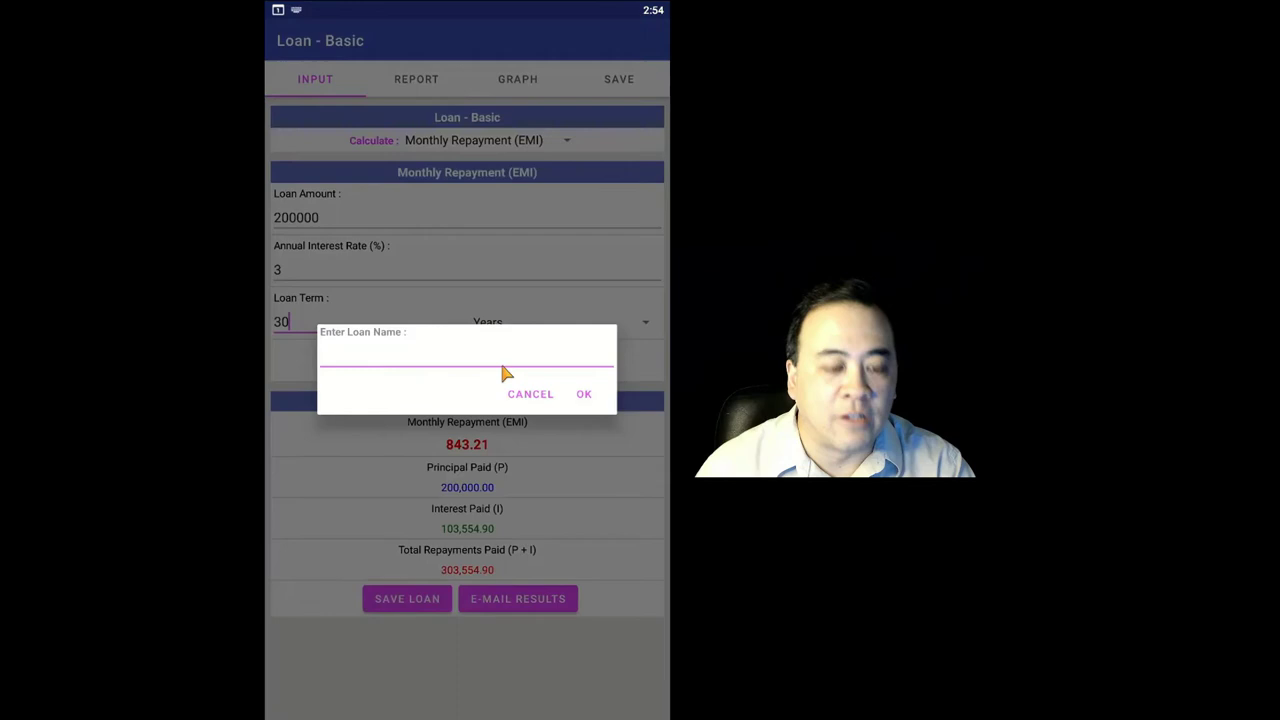
type("200K")
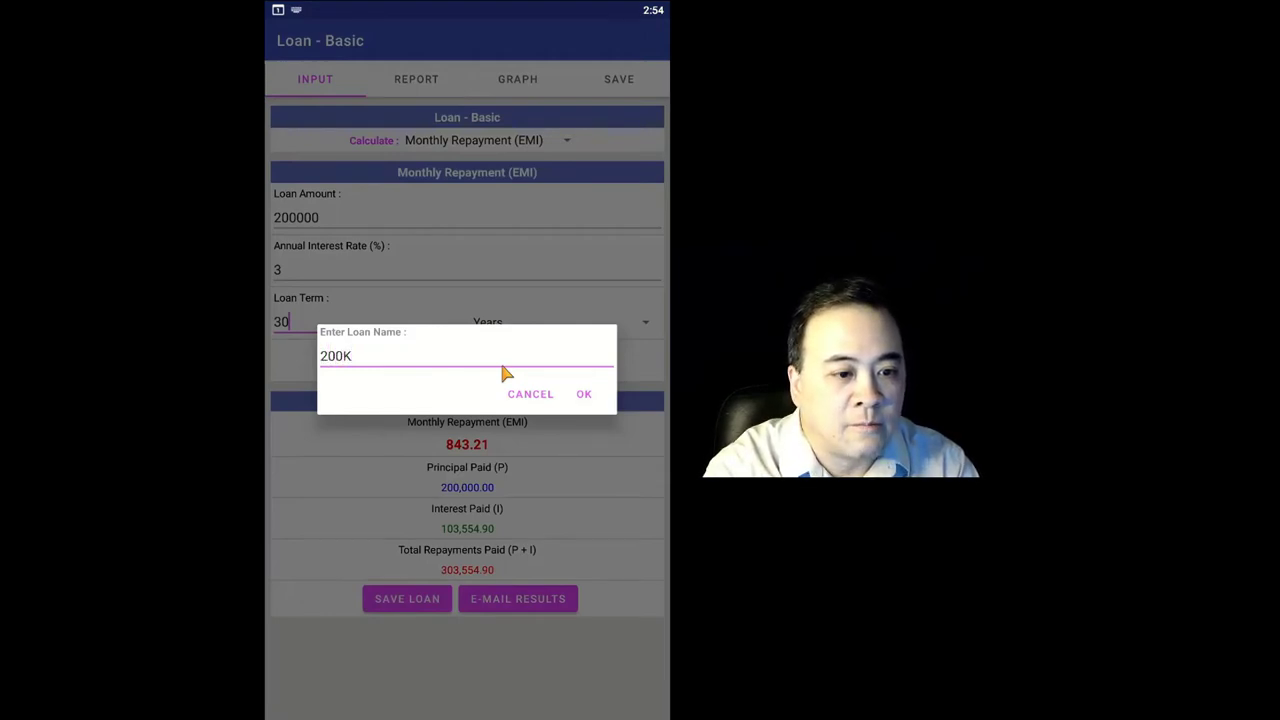
type(", 3")
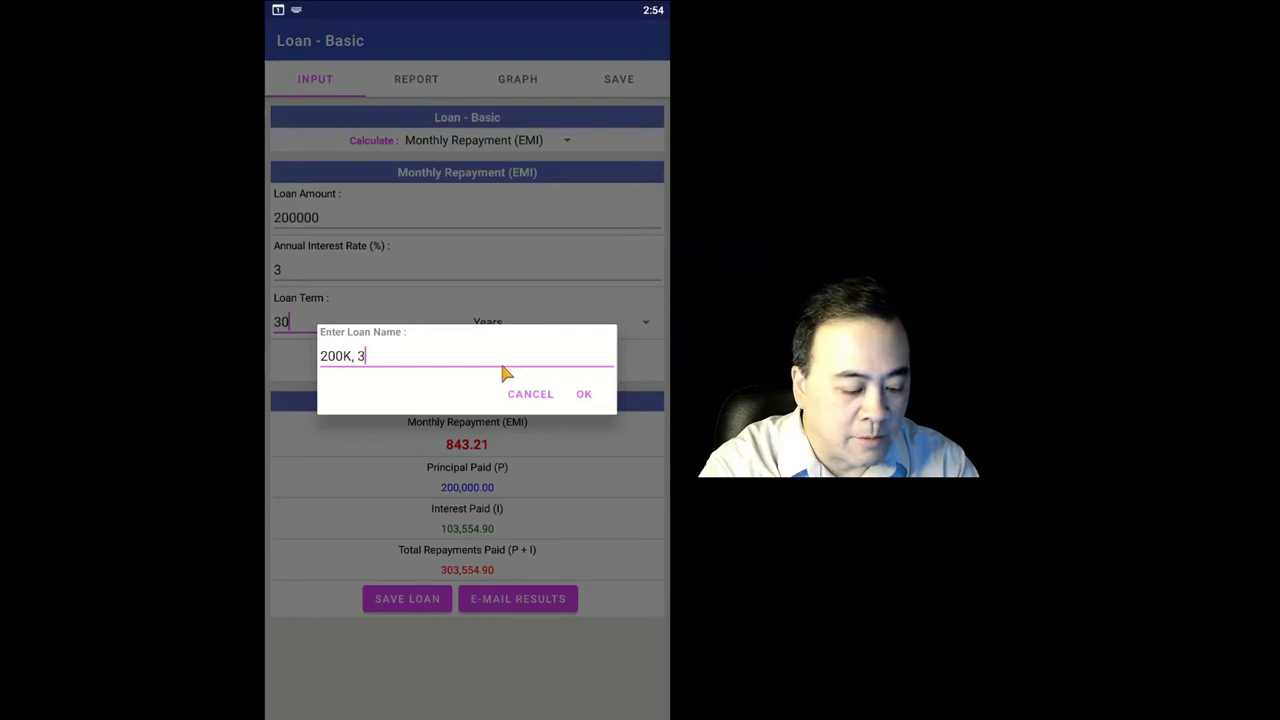
type("%")
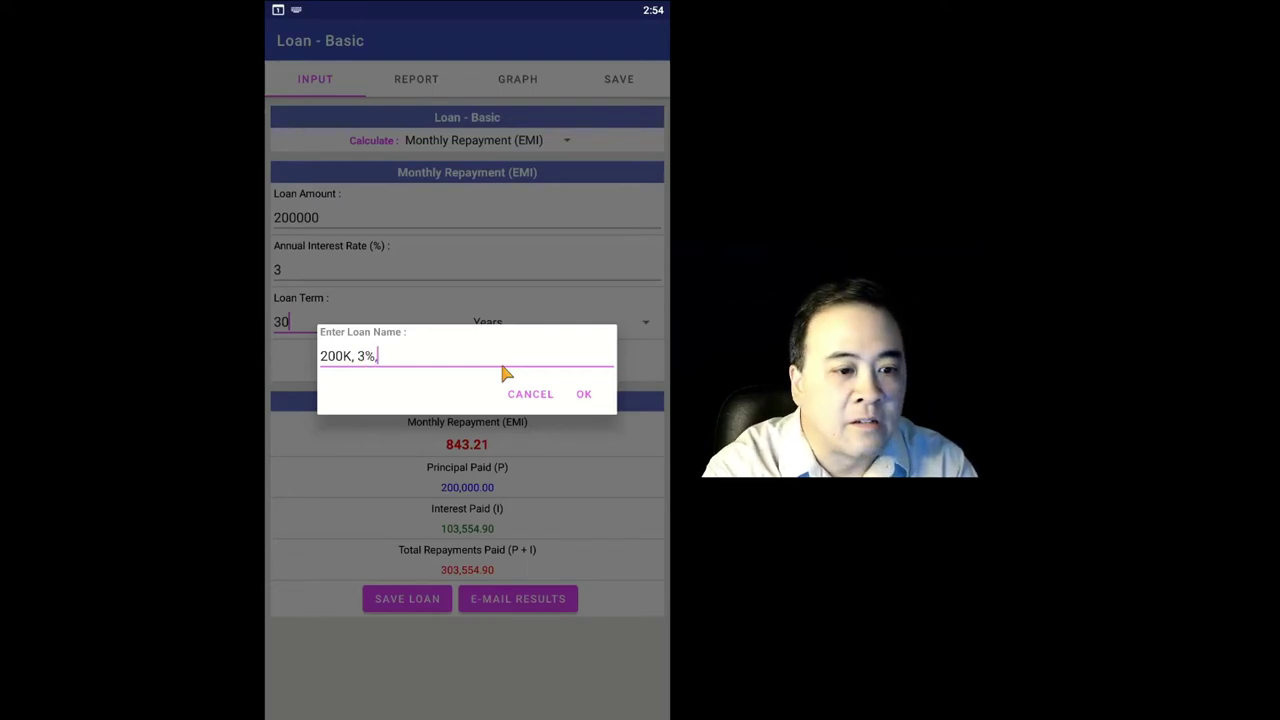
type(", 30 years")
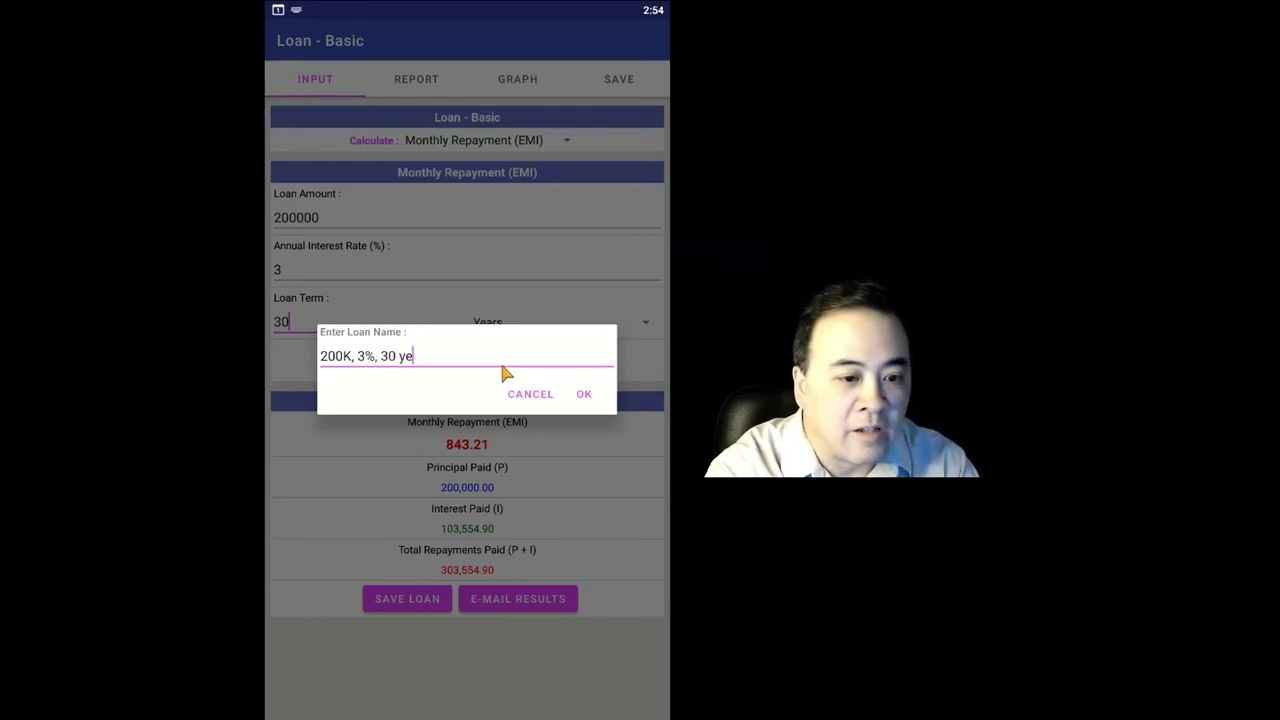
left_click(584, 395)
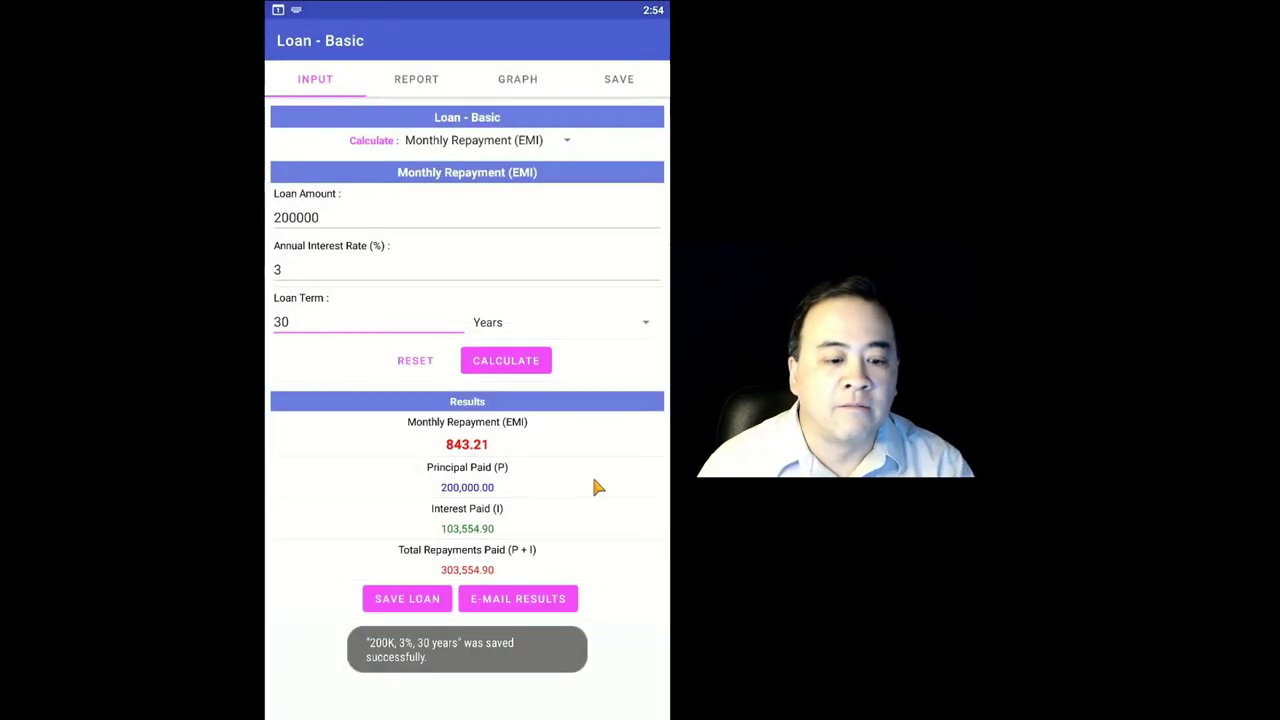
left_click(620, 81)
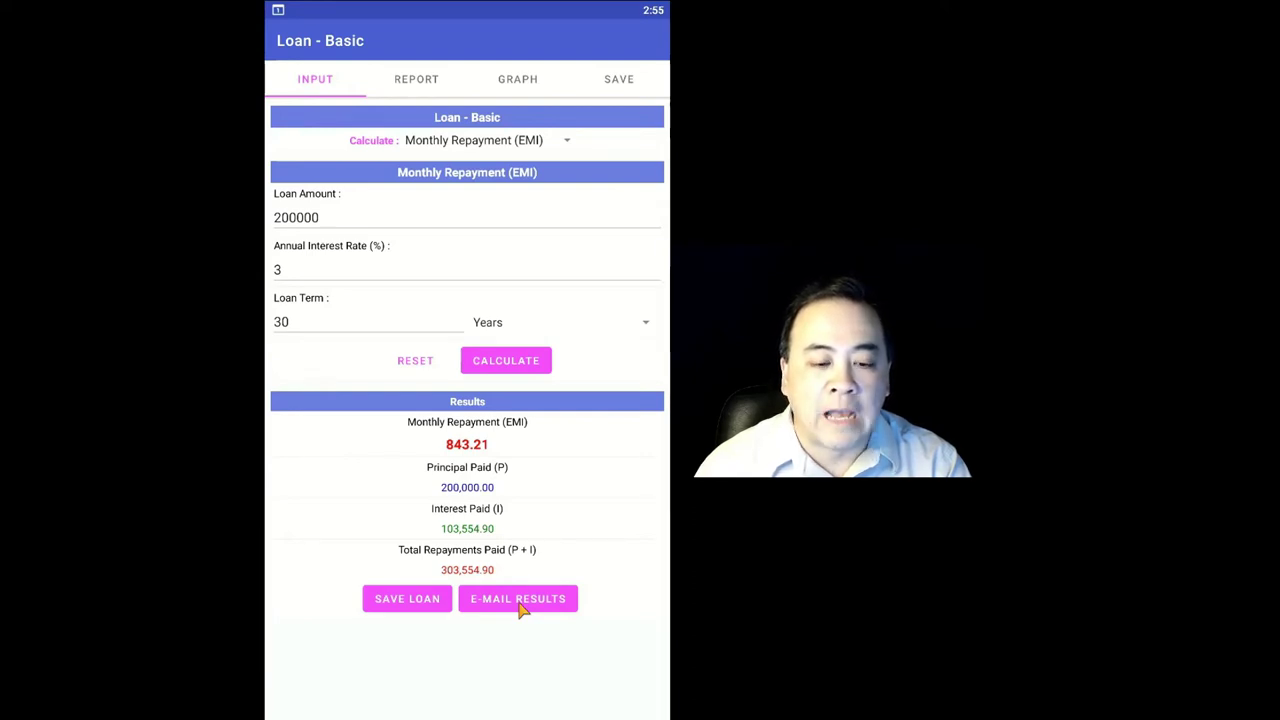
Open the Loan - Advanced calculator and enter a loan amount of 200000, 3% annual interest and a term of 30 years.
key("Escape")
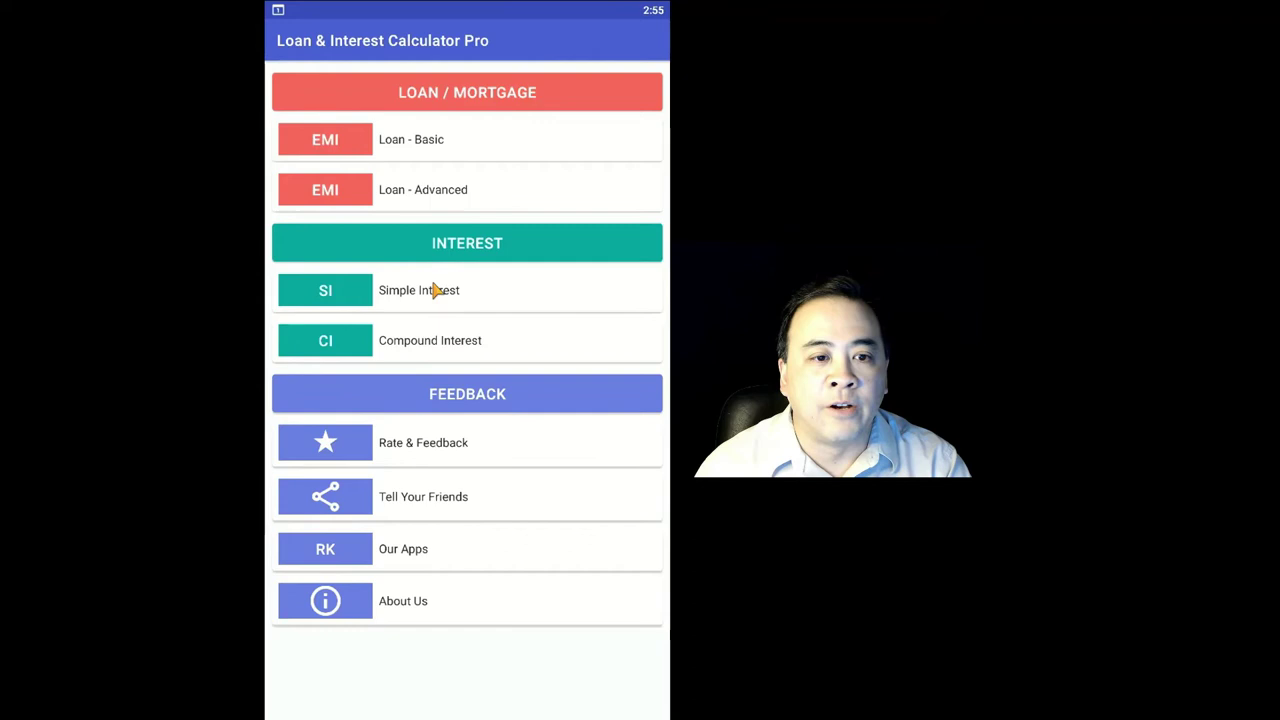
left_click(325, 190)
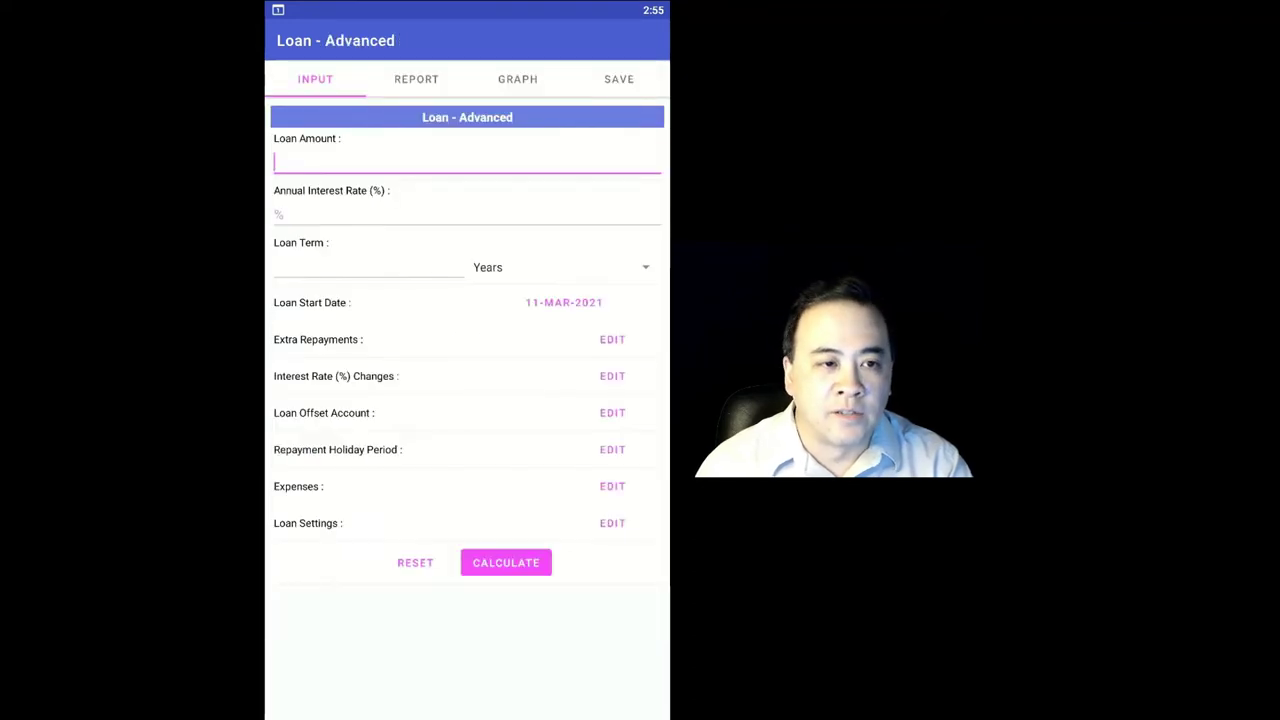
type("2")
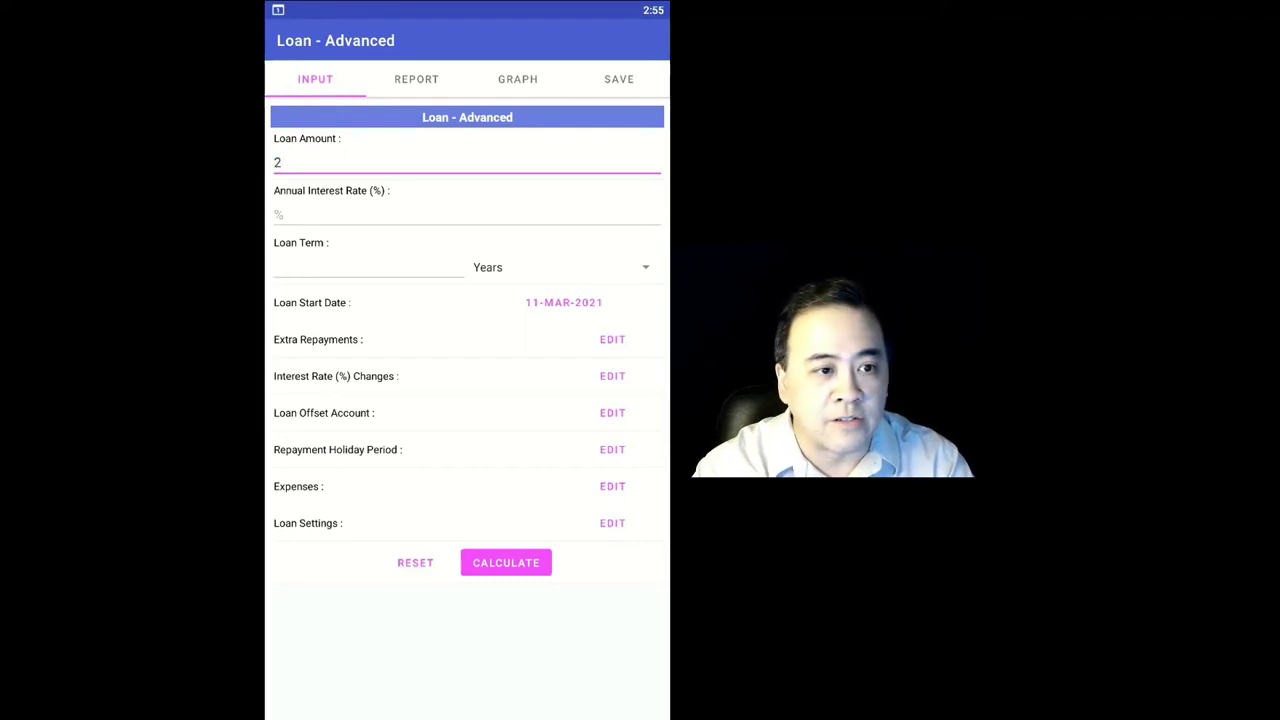
type("00000")
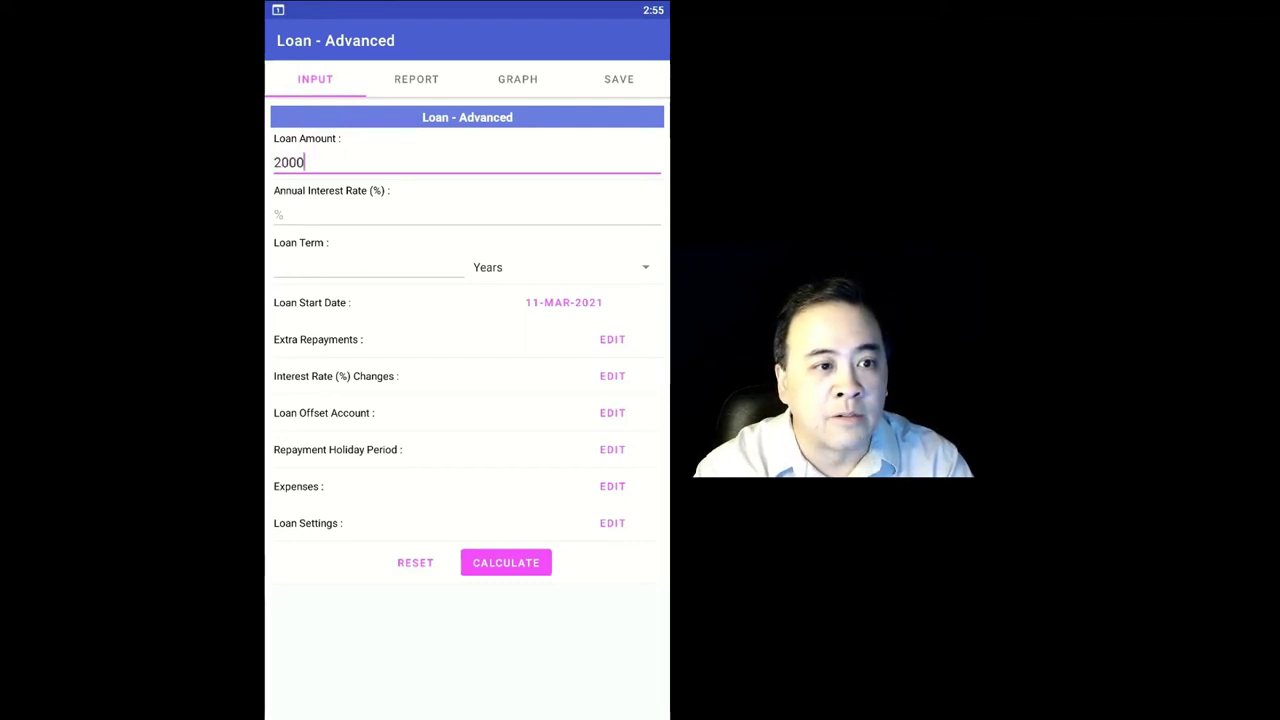
left_click(300, 214)
type("3")
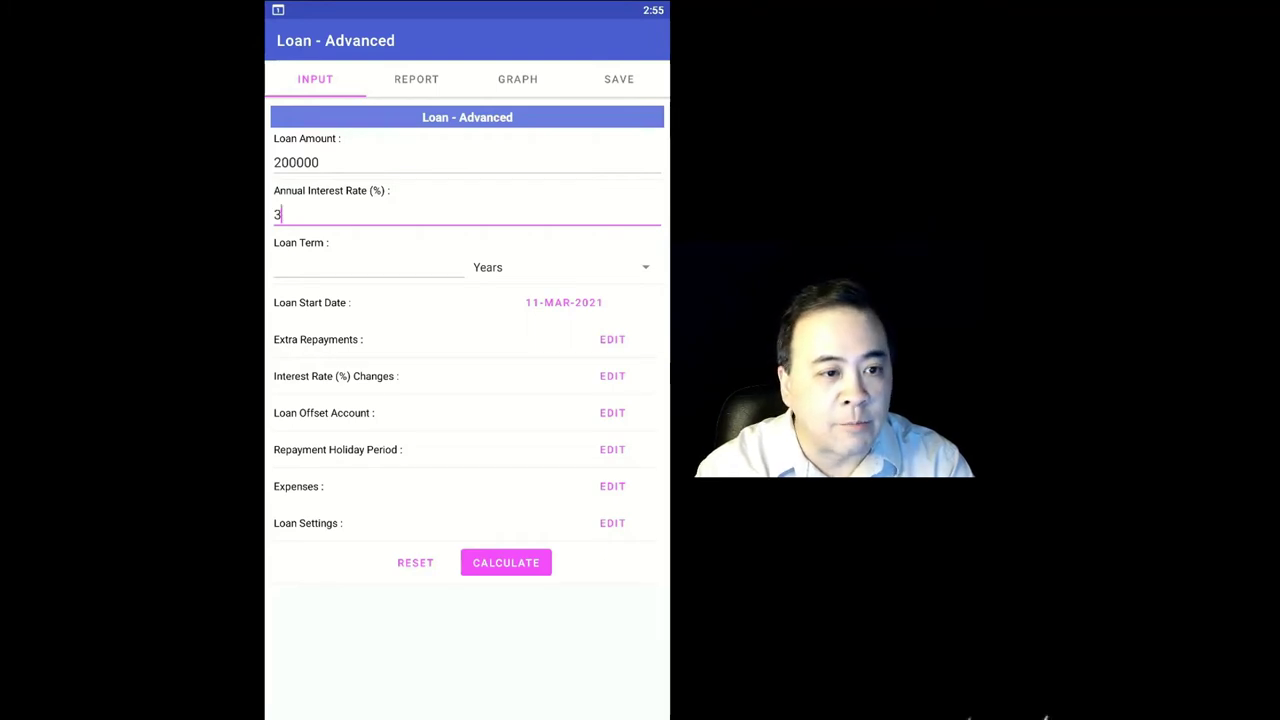
key("Tab")
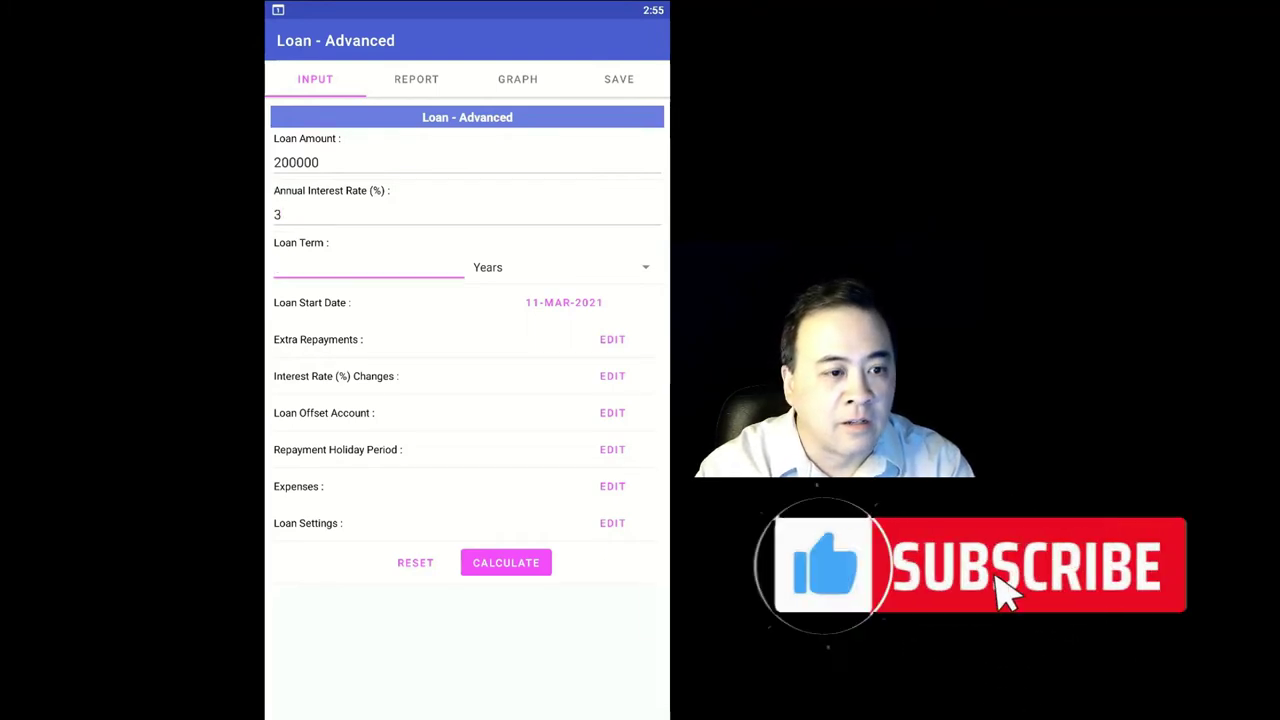
type("30")
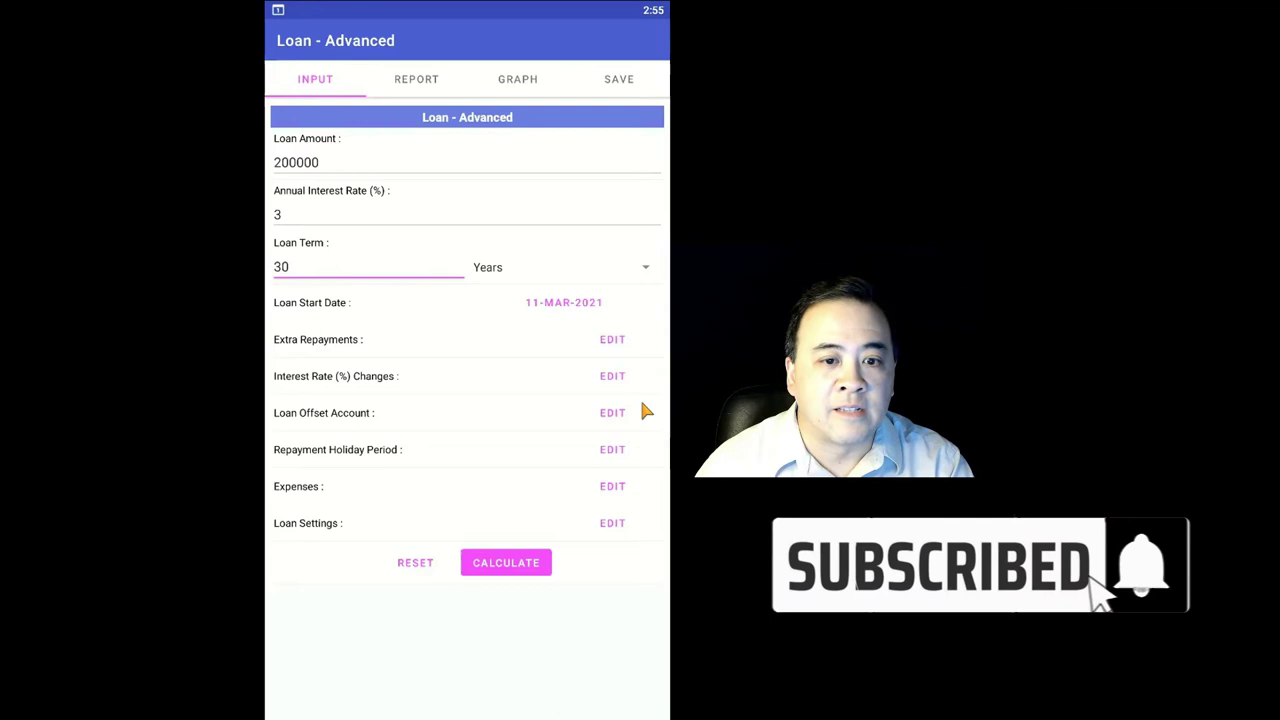
Set the loan start date to 1 April 2021.
left_click(600, 309)
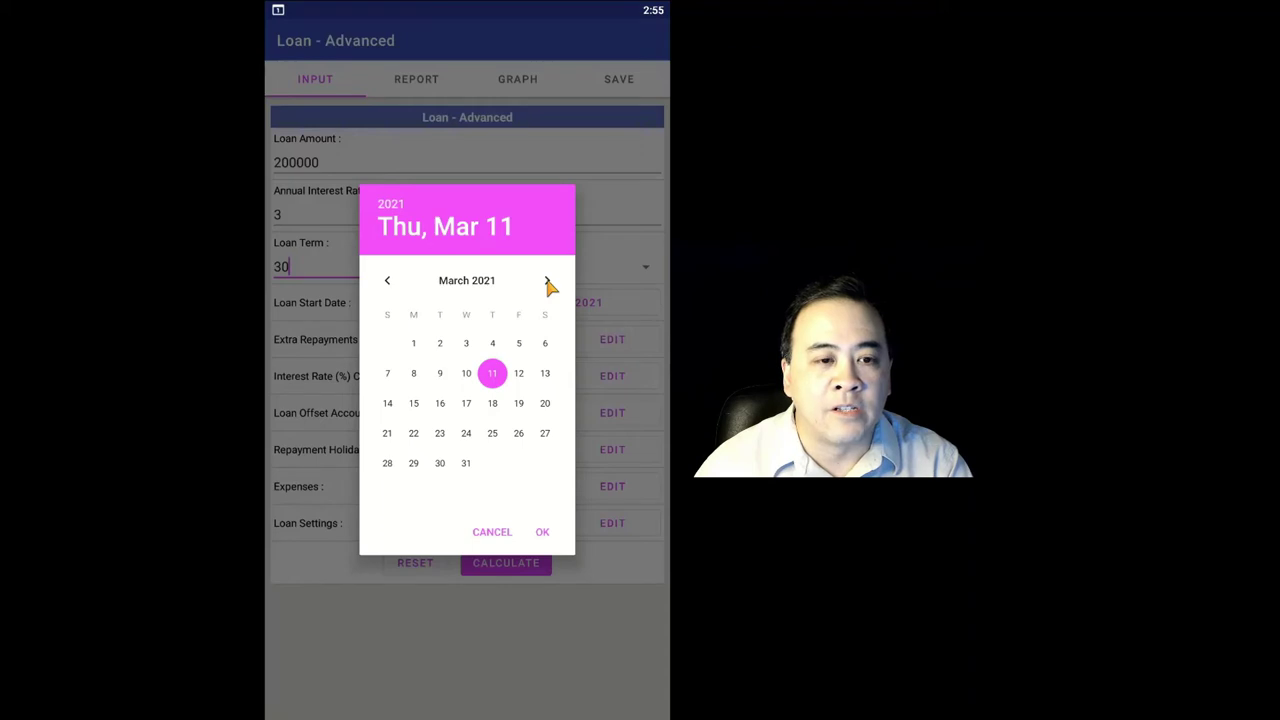
left_click(548, 283)
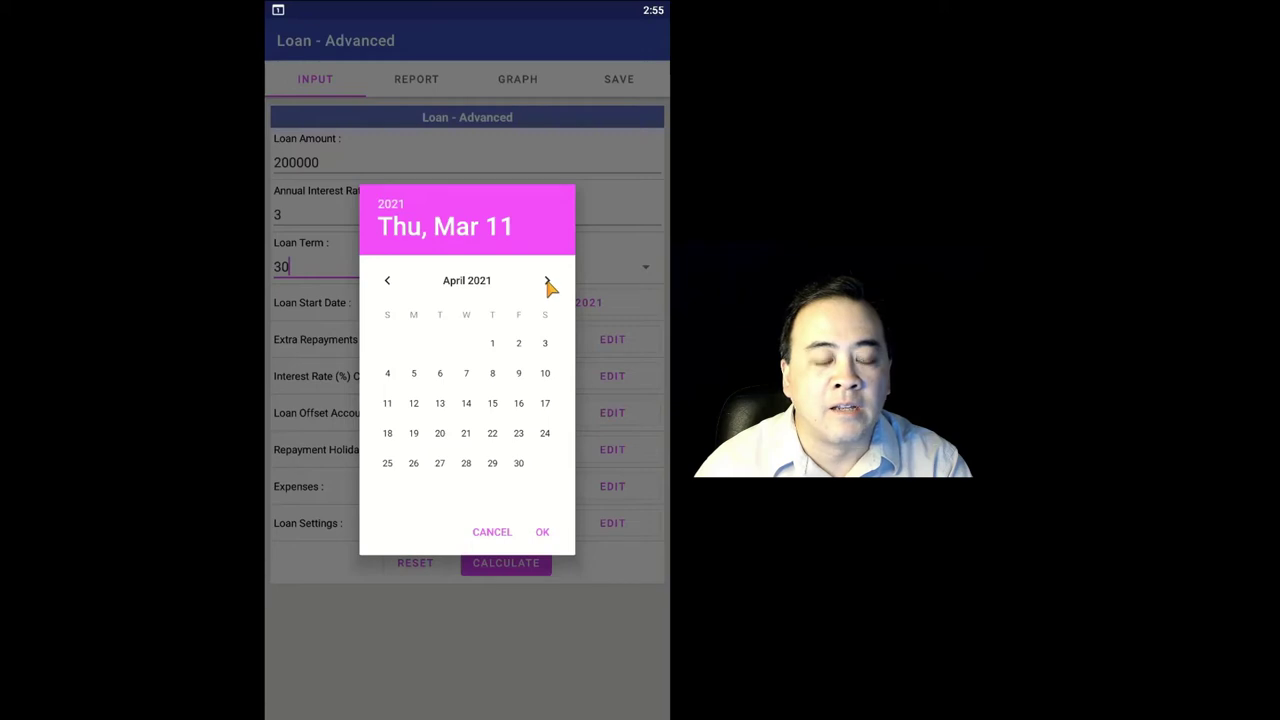
left_click(492, 343)
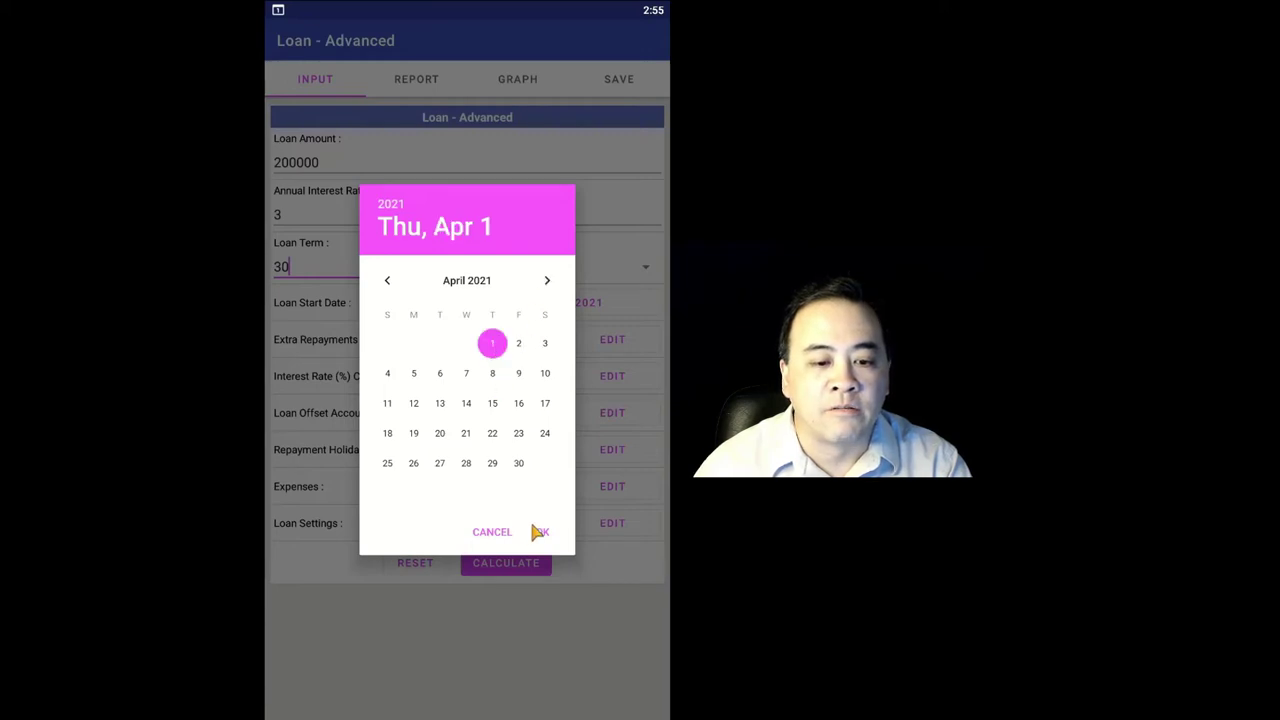
left_click(542, 532)
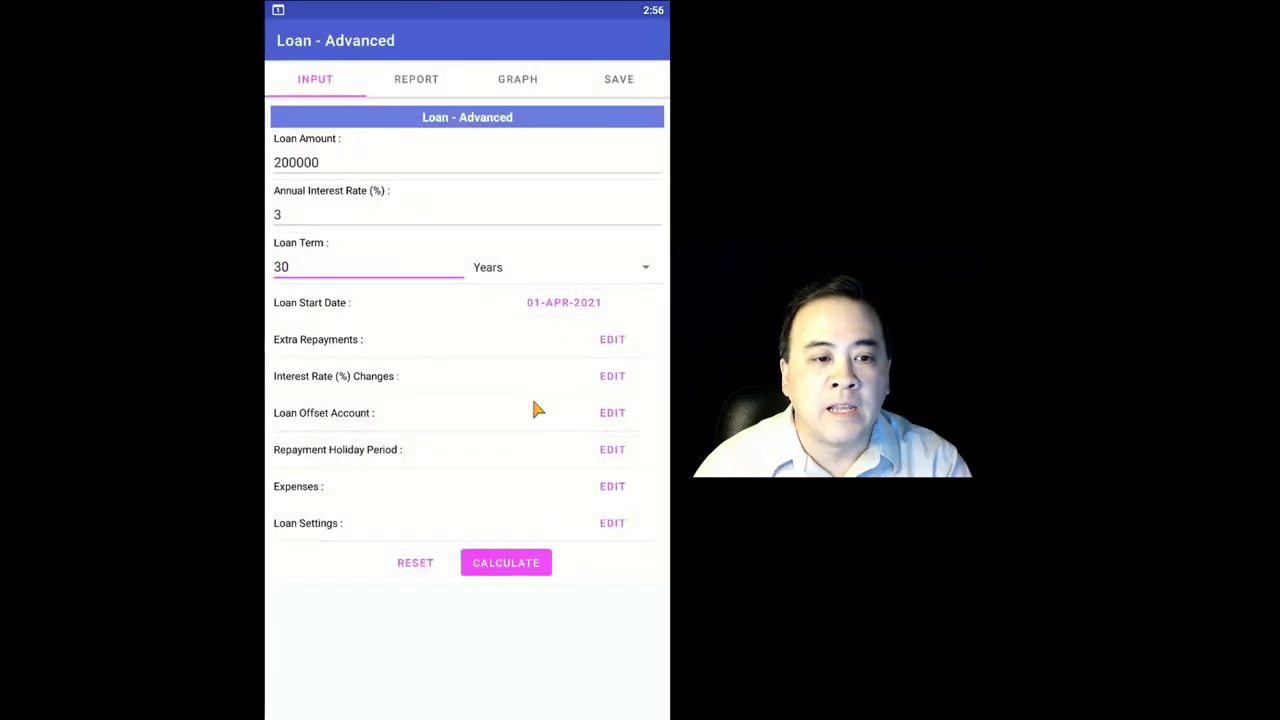
Add a regular monthly extra repayment of 100 starting from month 2, save it and calculate the loan.
left_click(610, 342)
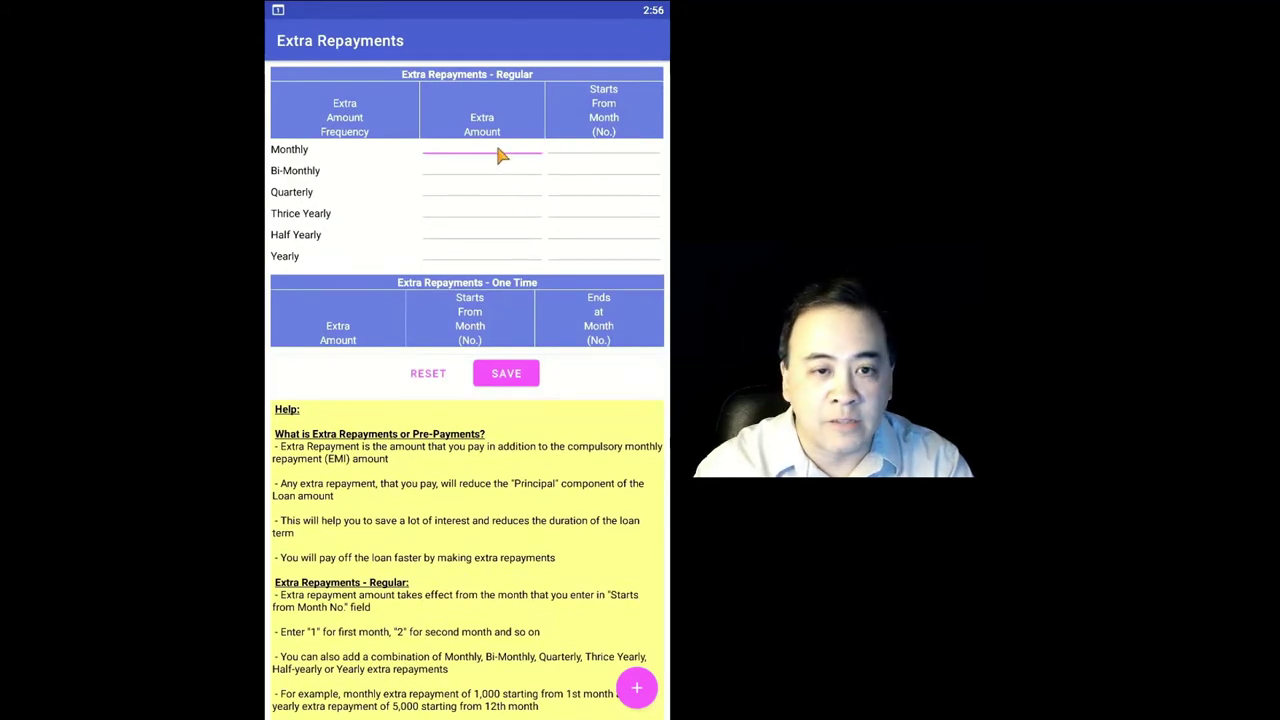
type("1000")
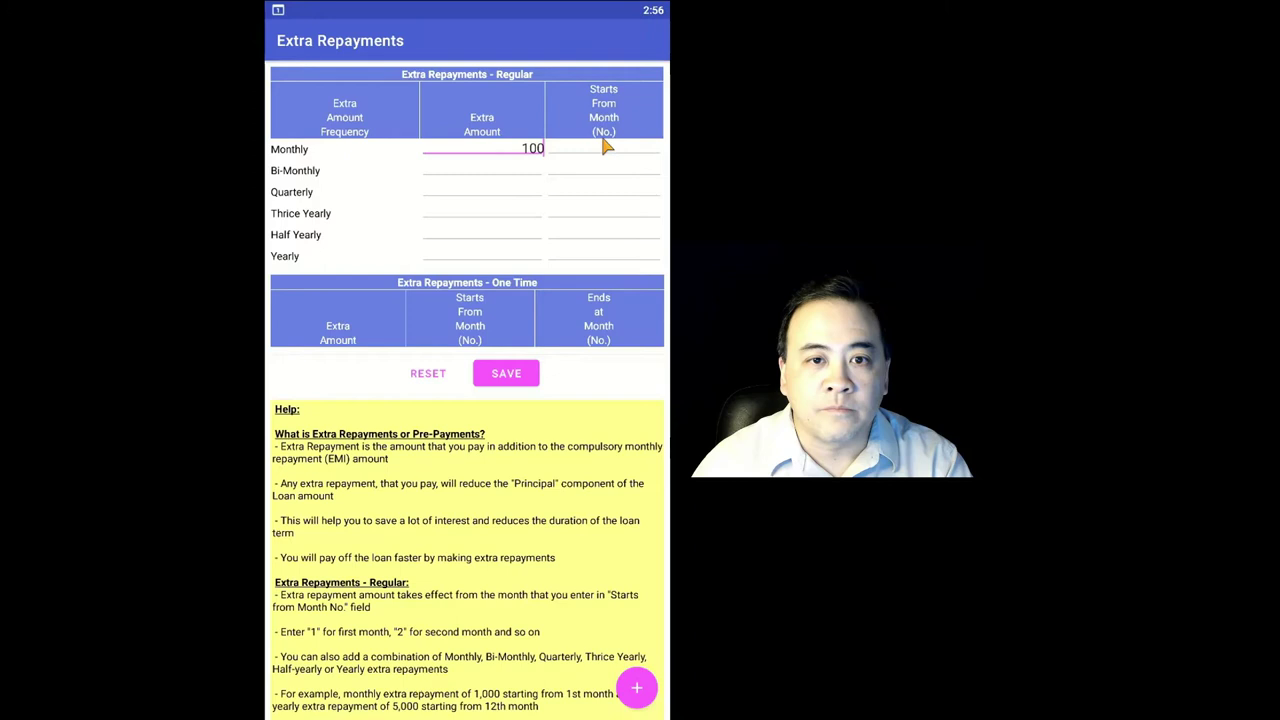
left_click(605, 152)
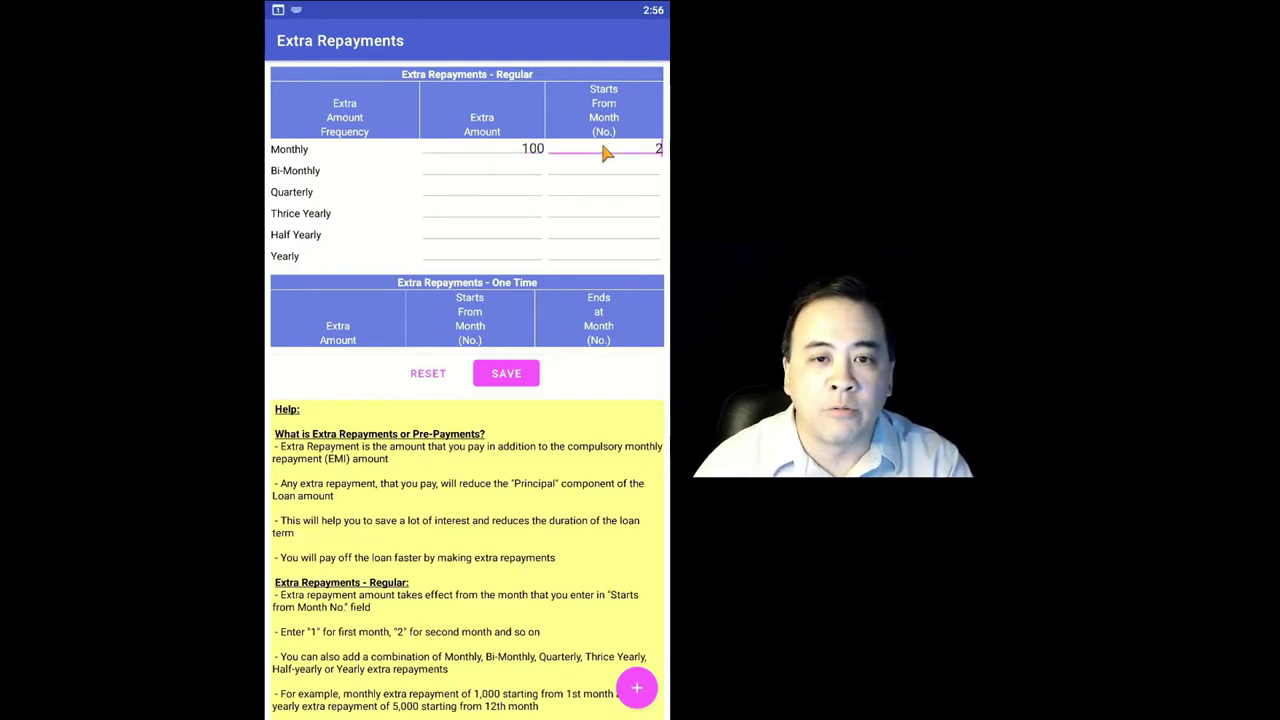
left_click(518, 380)
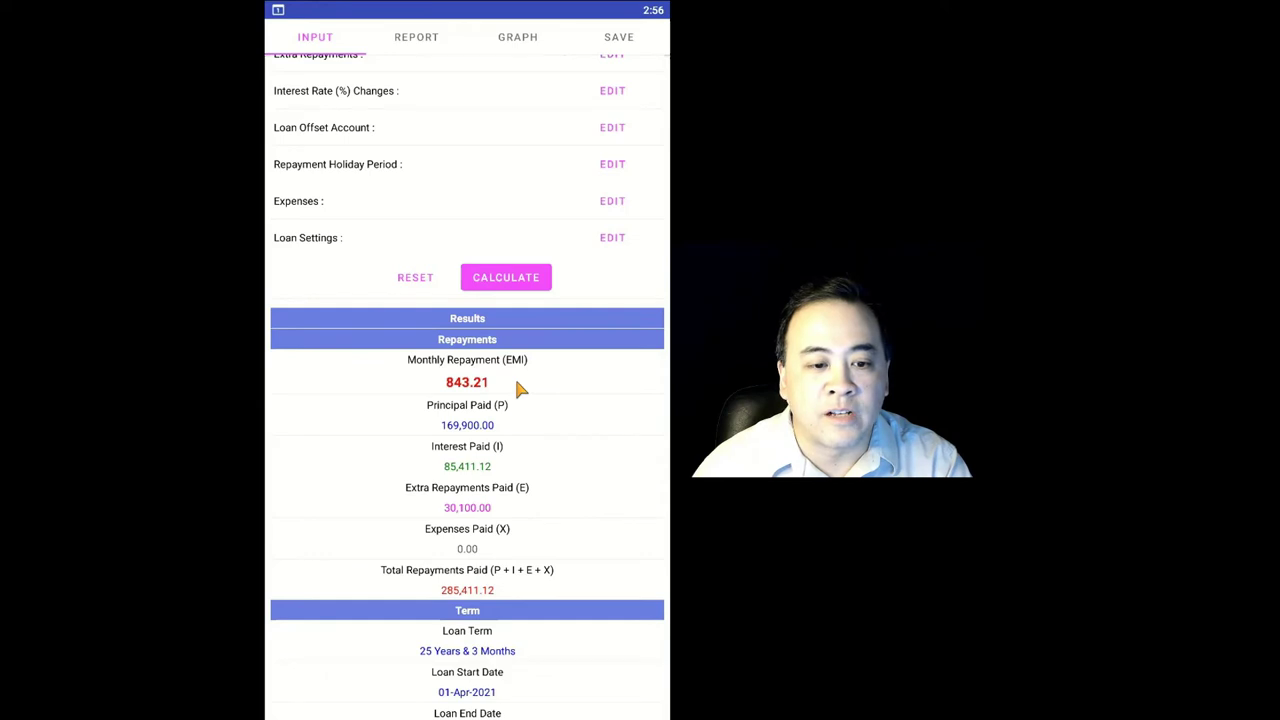
Review the calculated repayments, loan term, and the term and interest savings from the extra repayments.
scroll(517, 384, "down", 3)
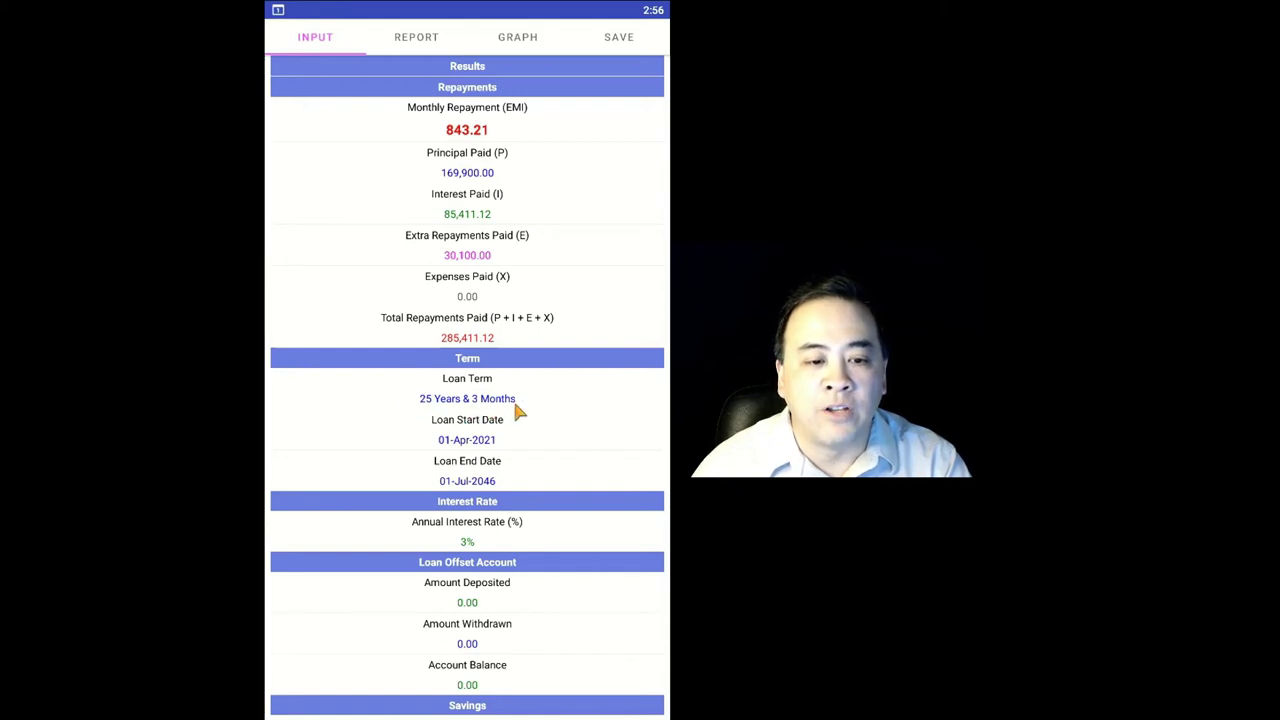
scroll(546, 423, "down", 3)
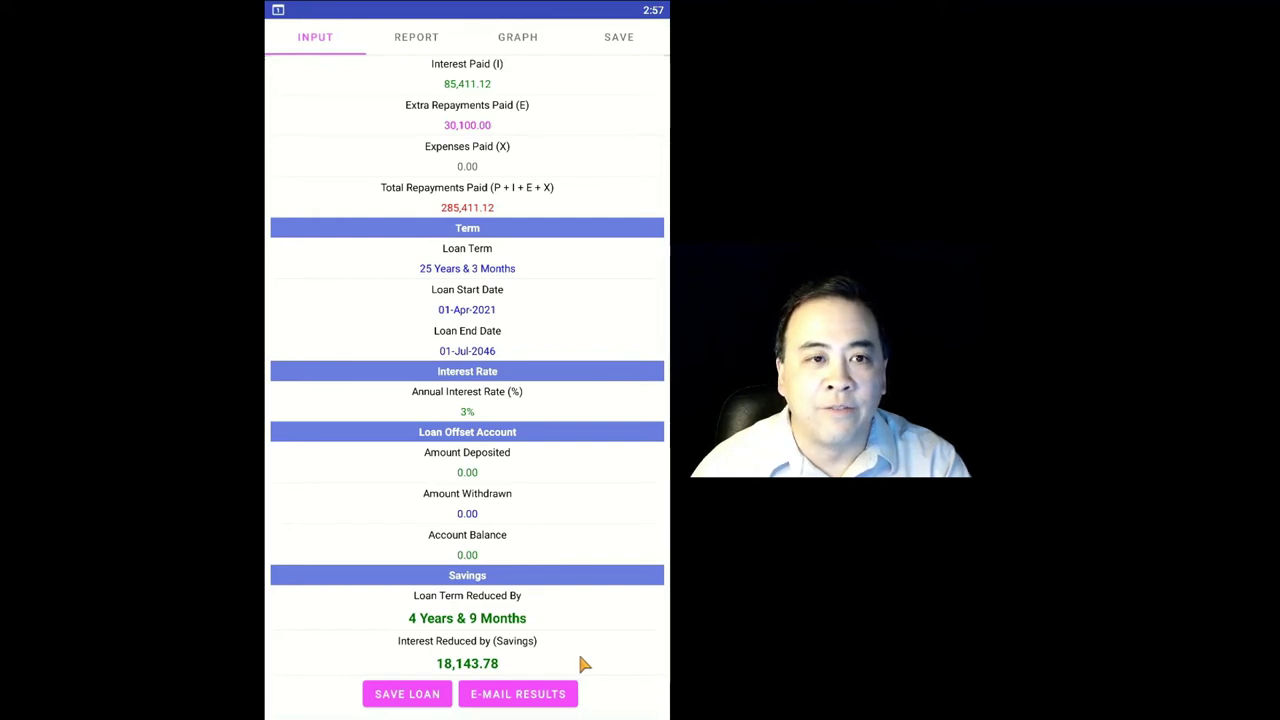
scroll(588, 645, "up", 5)
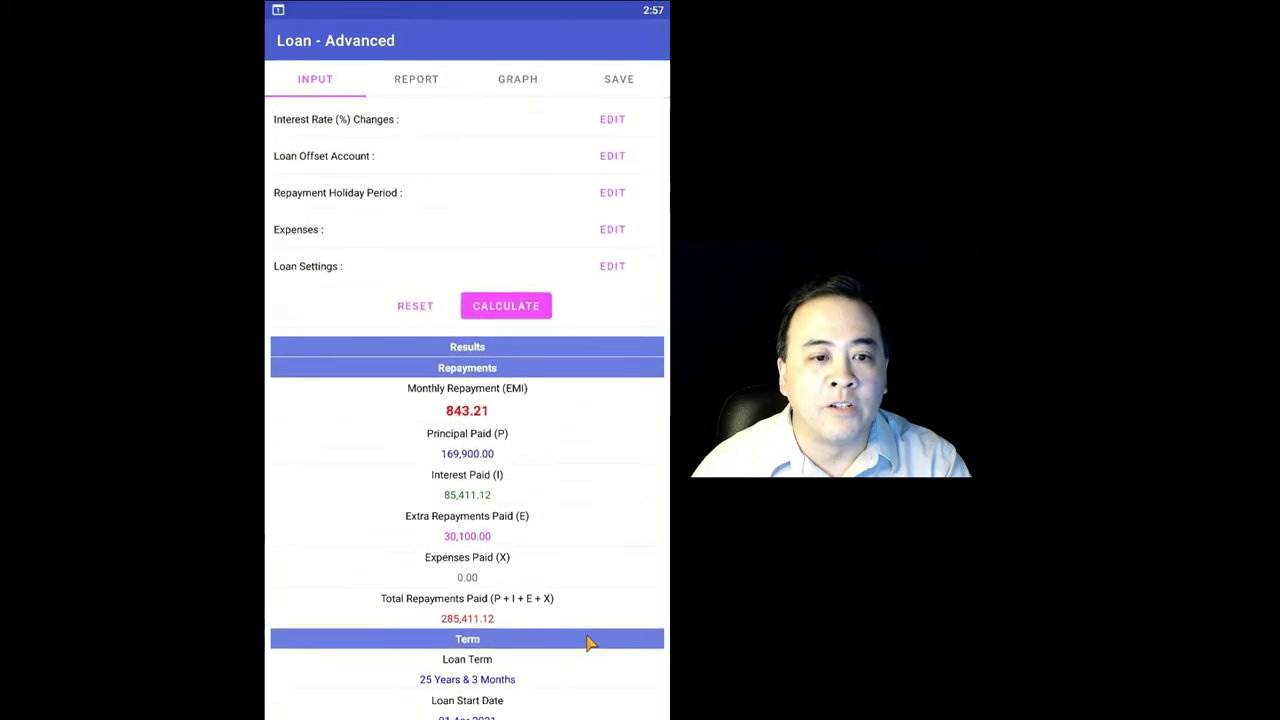
scroll(590, 644, "up", 5)
Open the loan report and review the principal, interest and year-end balance in Yearly Report - 1.
left_click(423, 86)
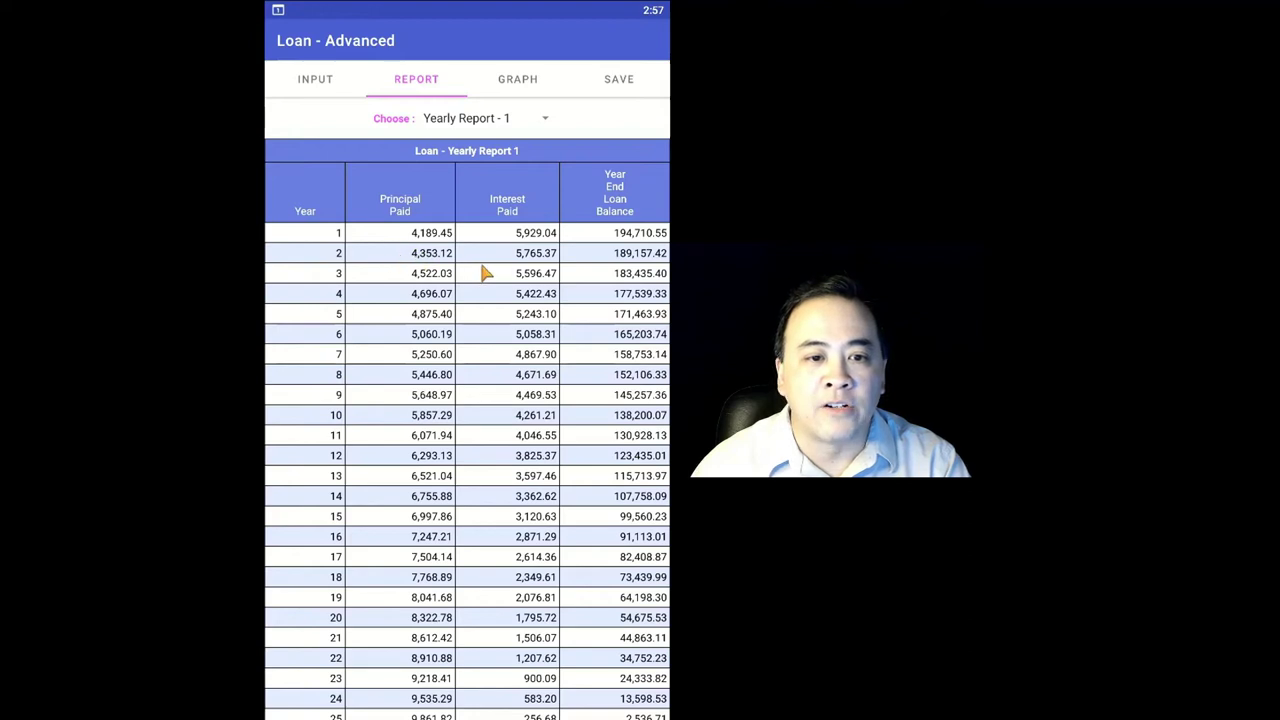
scroll(548, 342, "down", 1)
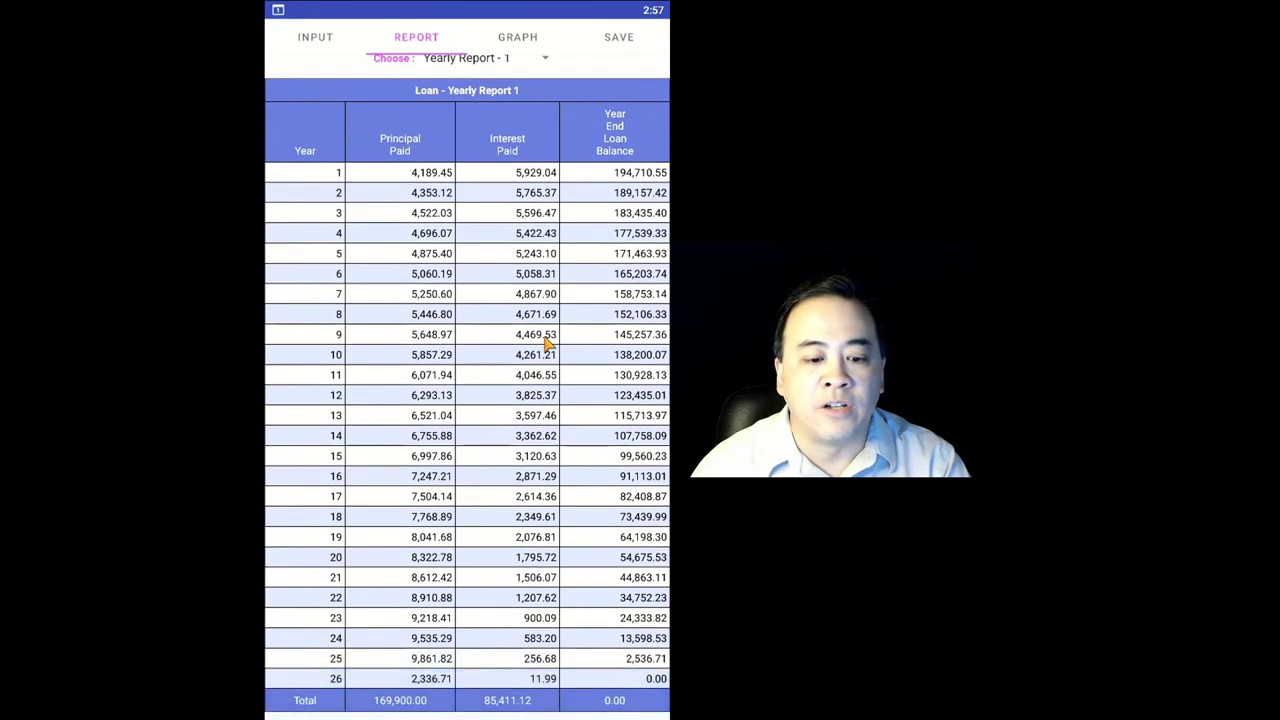
scroll(548, 340, "up", 1)
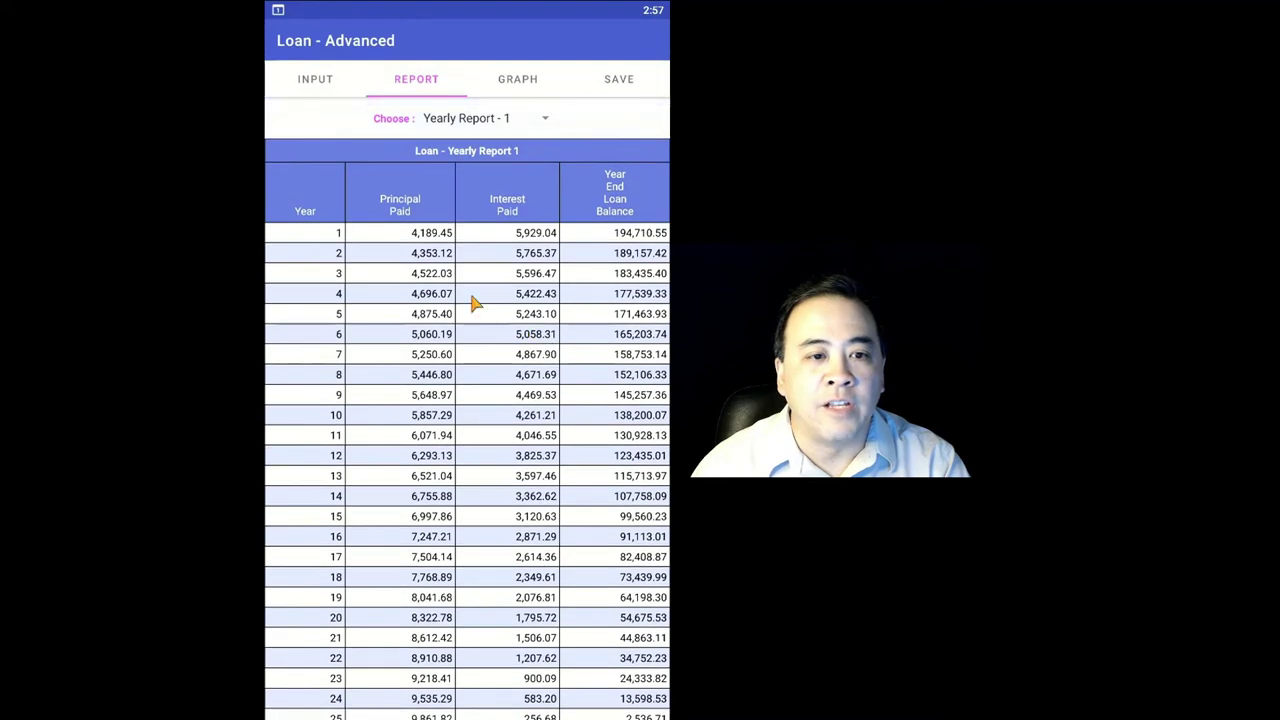
scroll(474, 297, "down", 1)
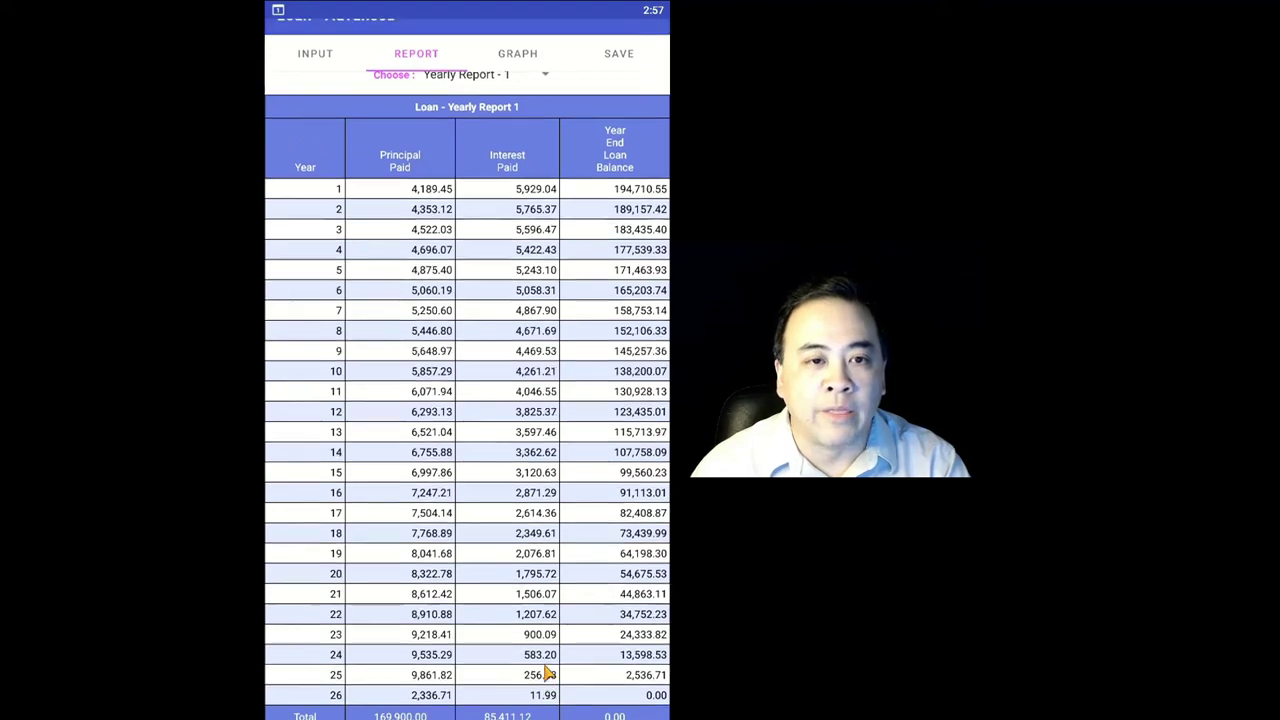
scroll(558, 670, "up", 2)
Switch to Monthly Report - 1, review the month-by-month tables for the first years, and view the repayments percentage graph.
left_click(497, 121)
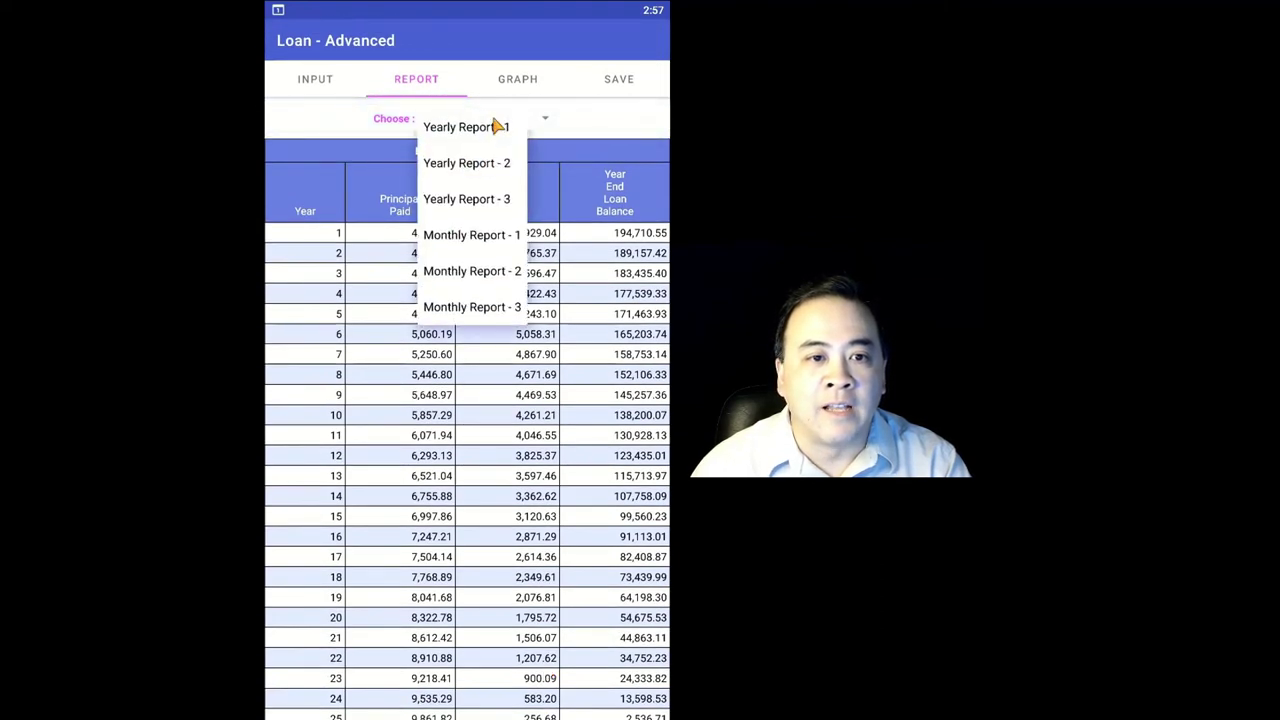
left_click(470, 240)
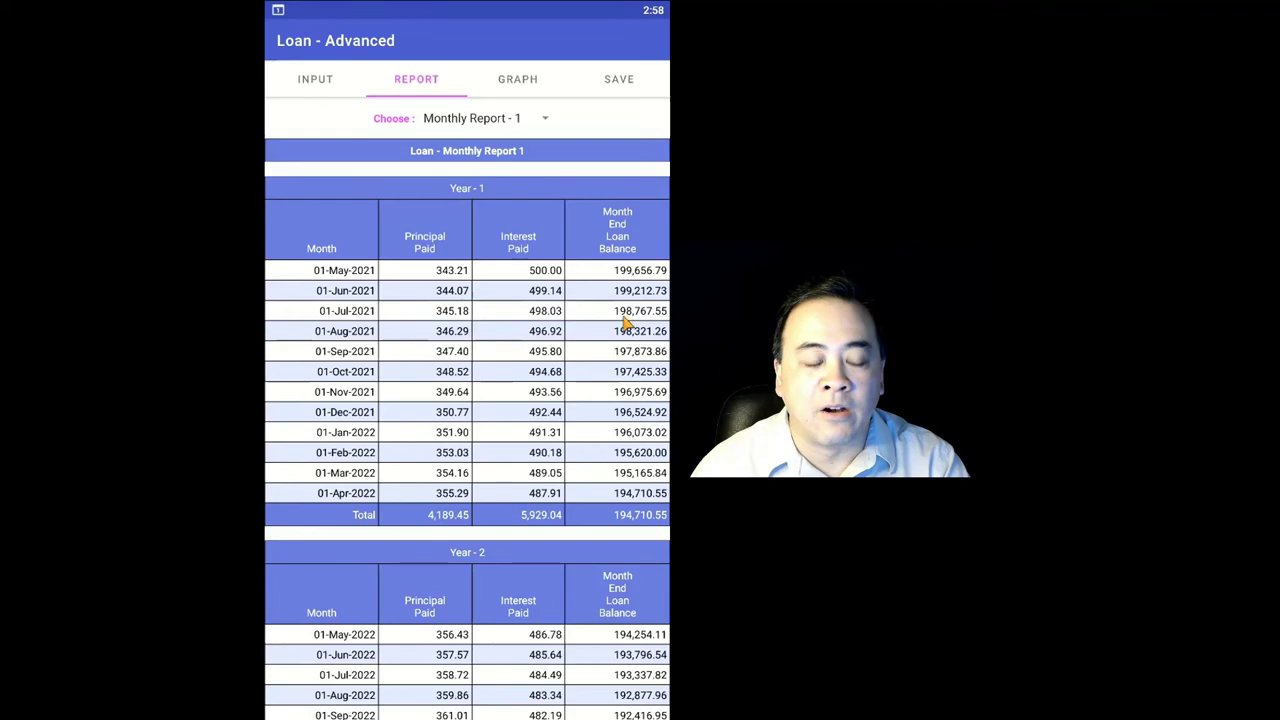
scroll(552, 348, "down", 10)
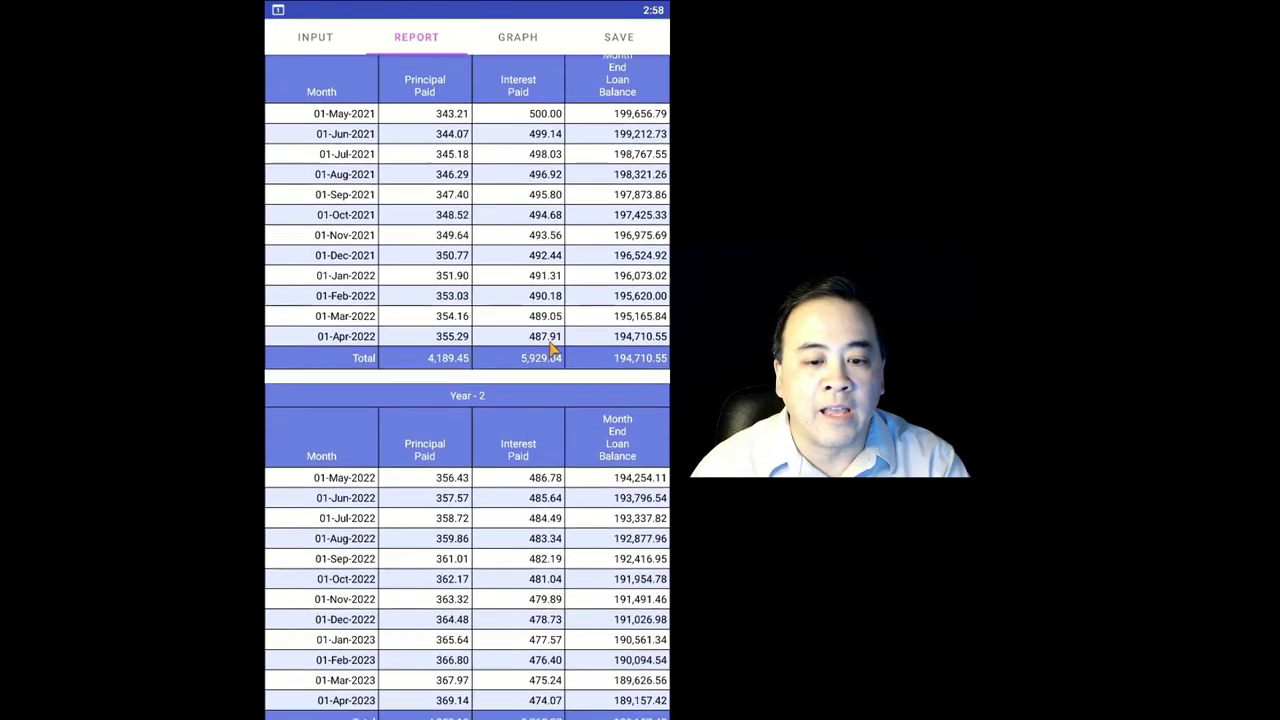
scroll(552, 348, "down", 8)
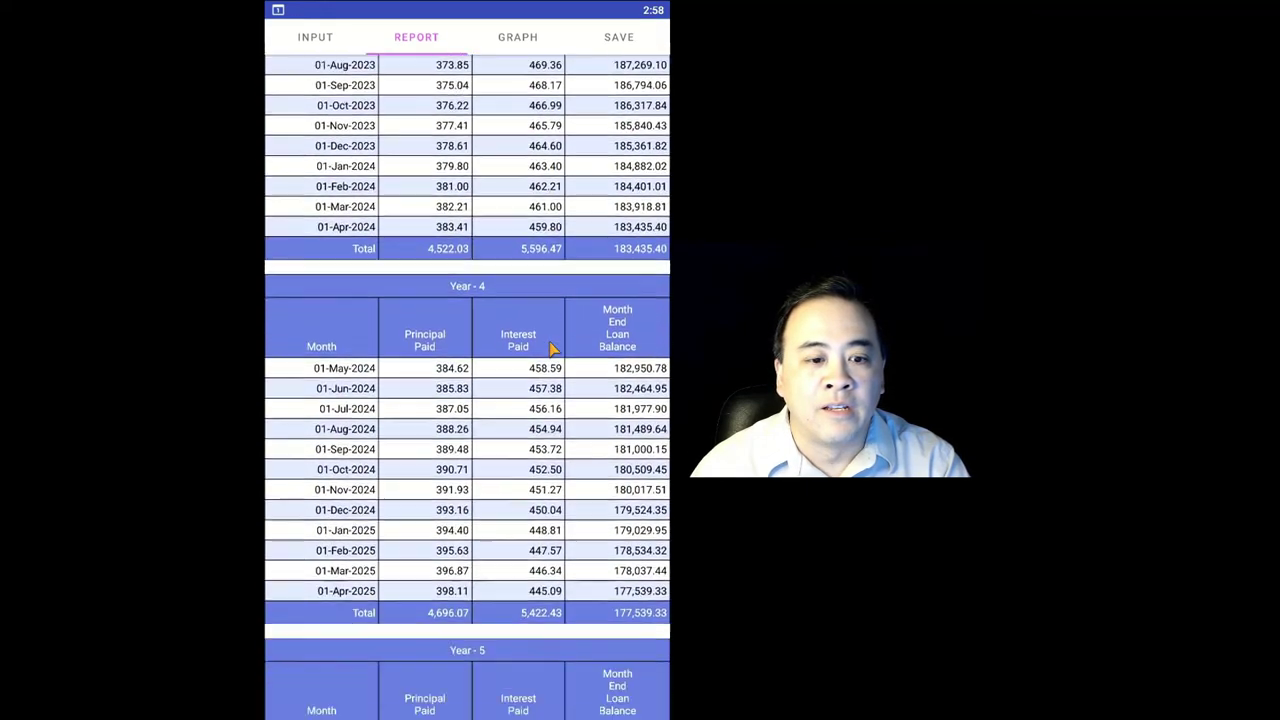
scroll(552, 348, "down", 4)
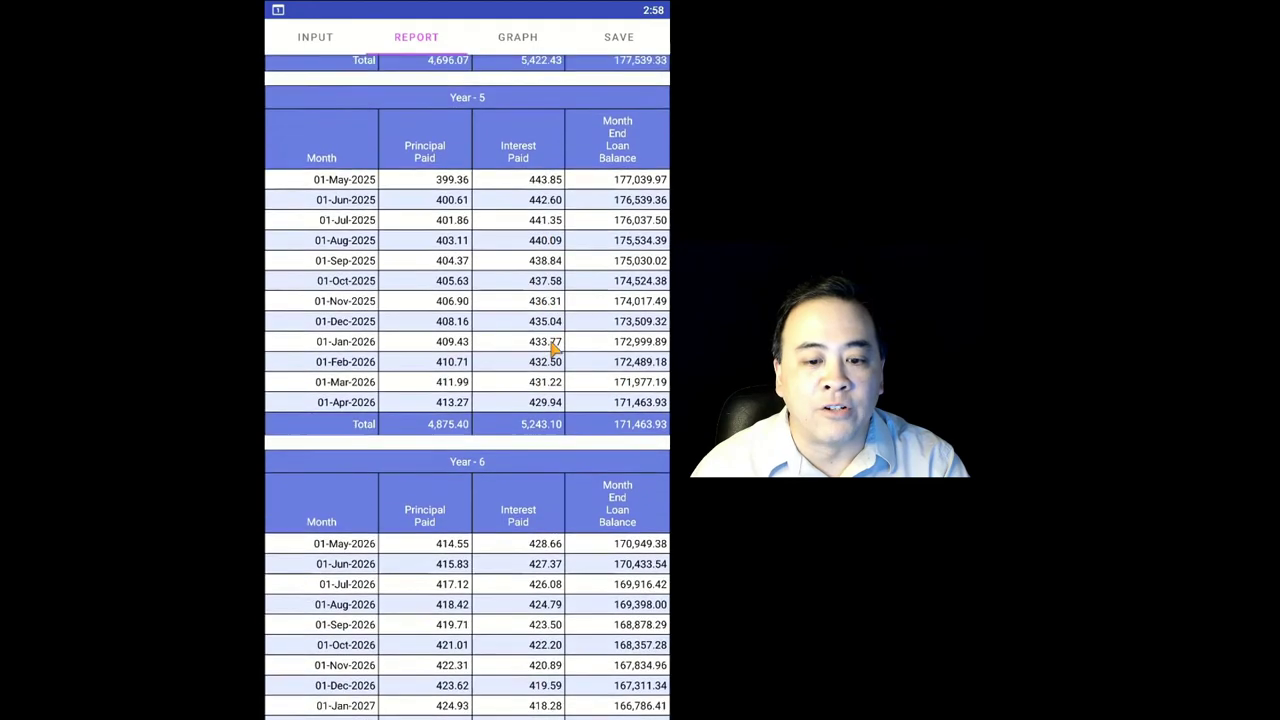
scroll(552, 345, "up", 5)
scroll(560, 348, "up", 15)
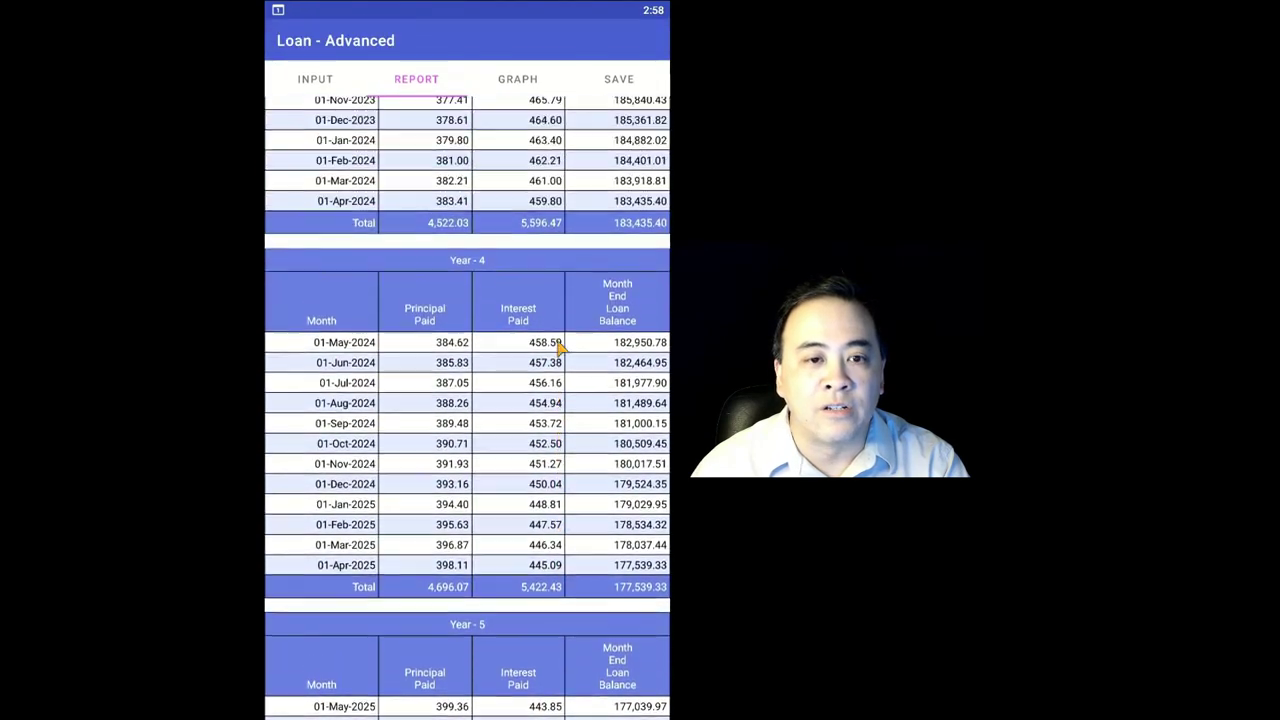
scroll(560, 348, "up", 3)
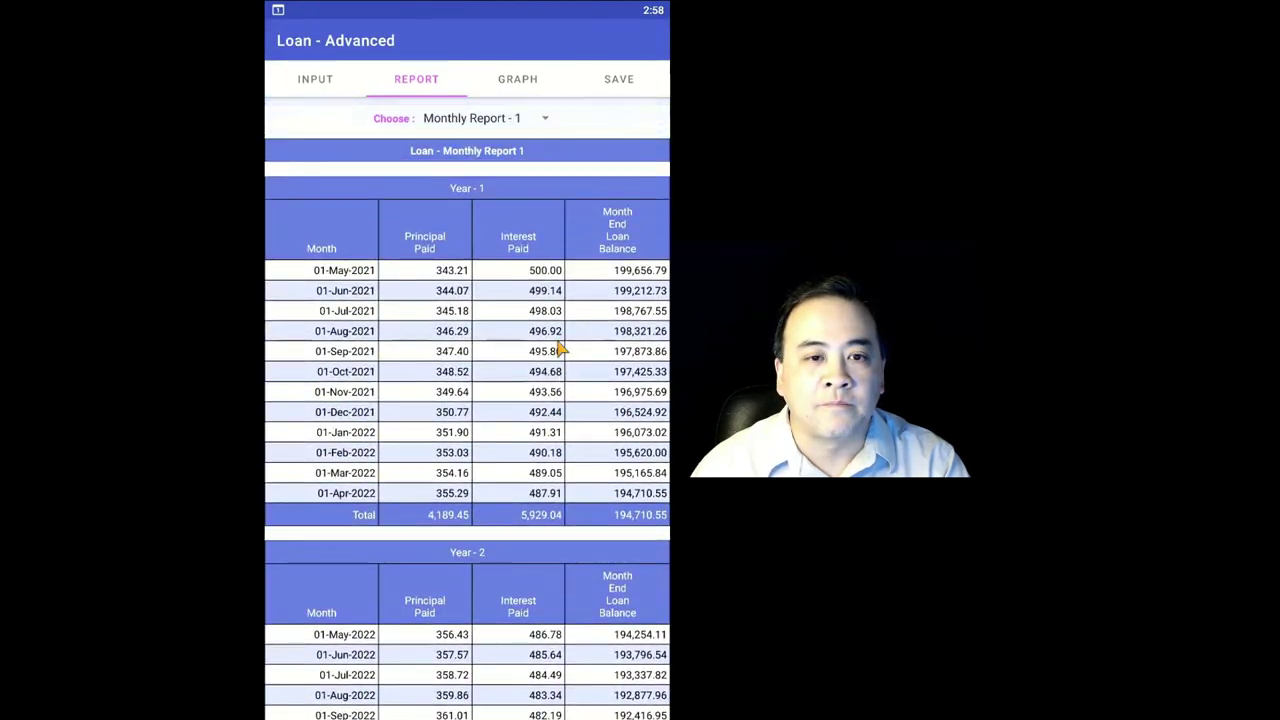
left_click(516, 84)
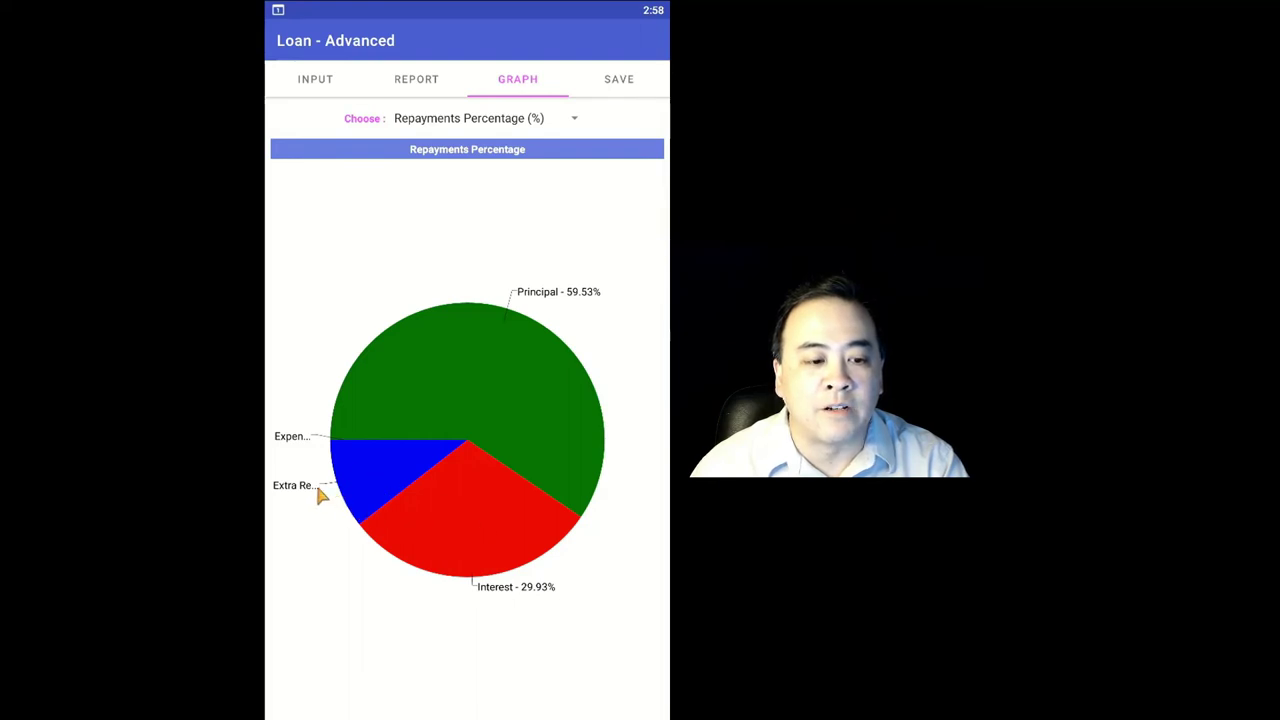
Save the calculated loan from its results under the name "200K, 3%, 30 yr, $100 extra pymt".
left_click(322, 88)
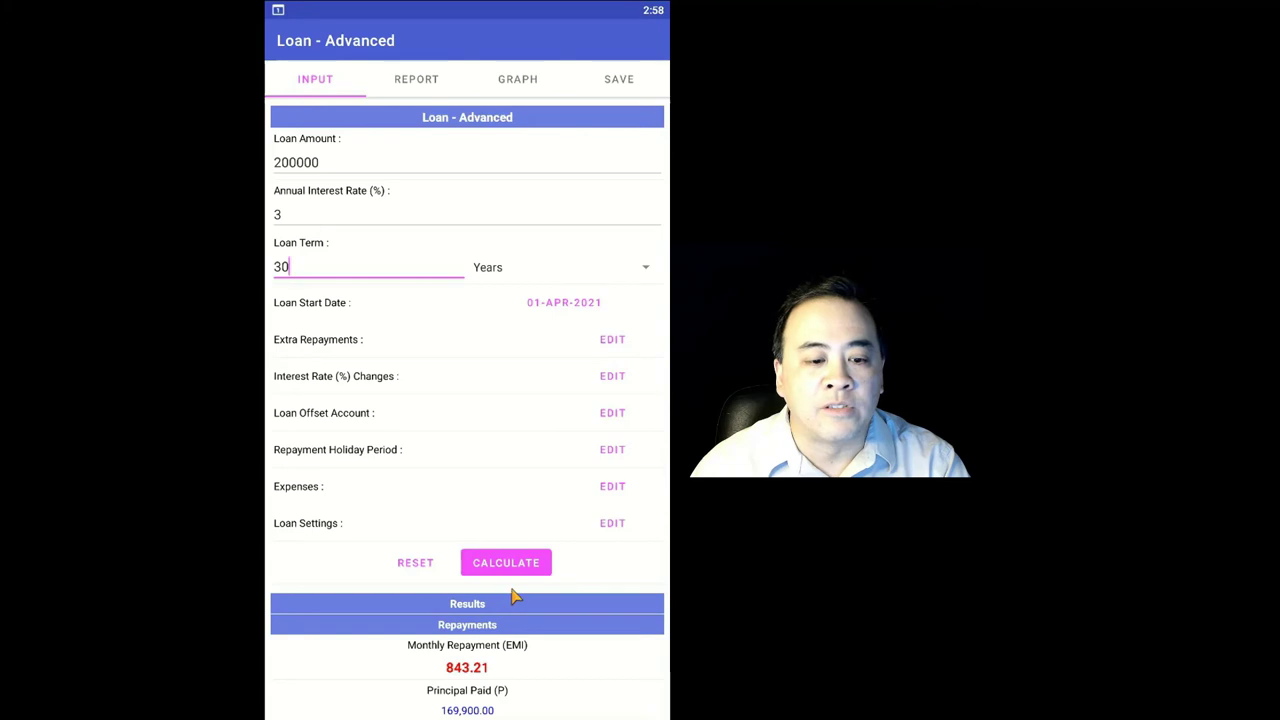
scroll(513, 595, "down", 6)
scroll(512, 584, "down", 2)
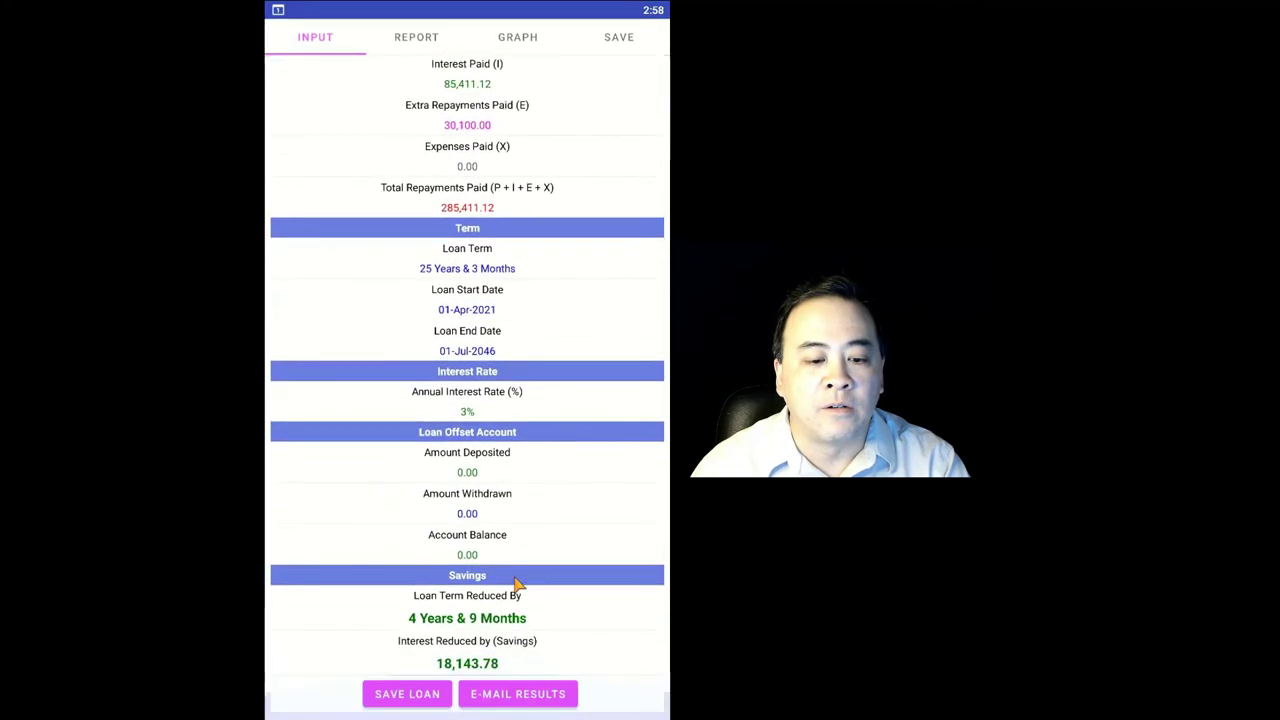
left_click(412, 694)
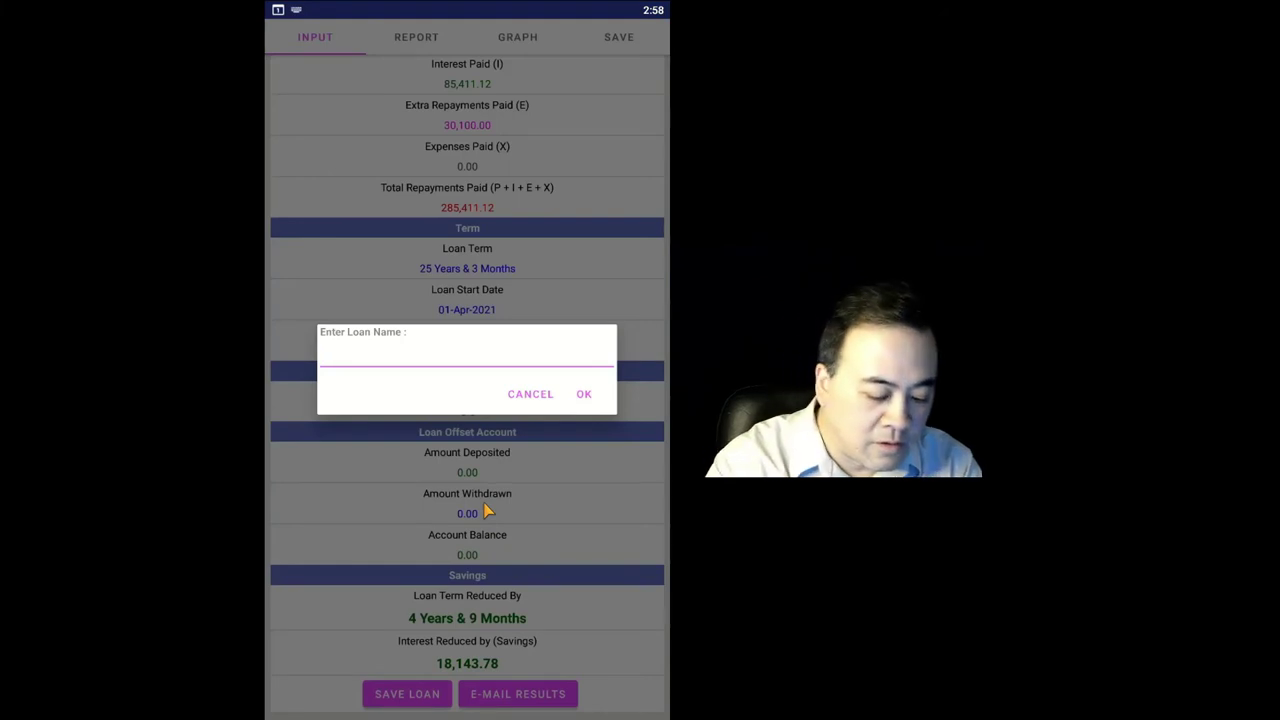
type("200")
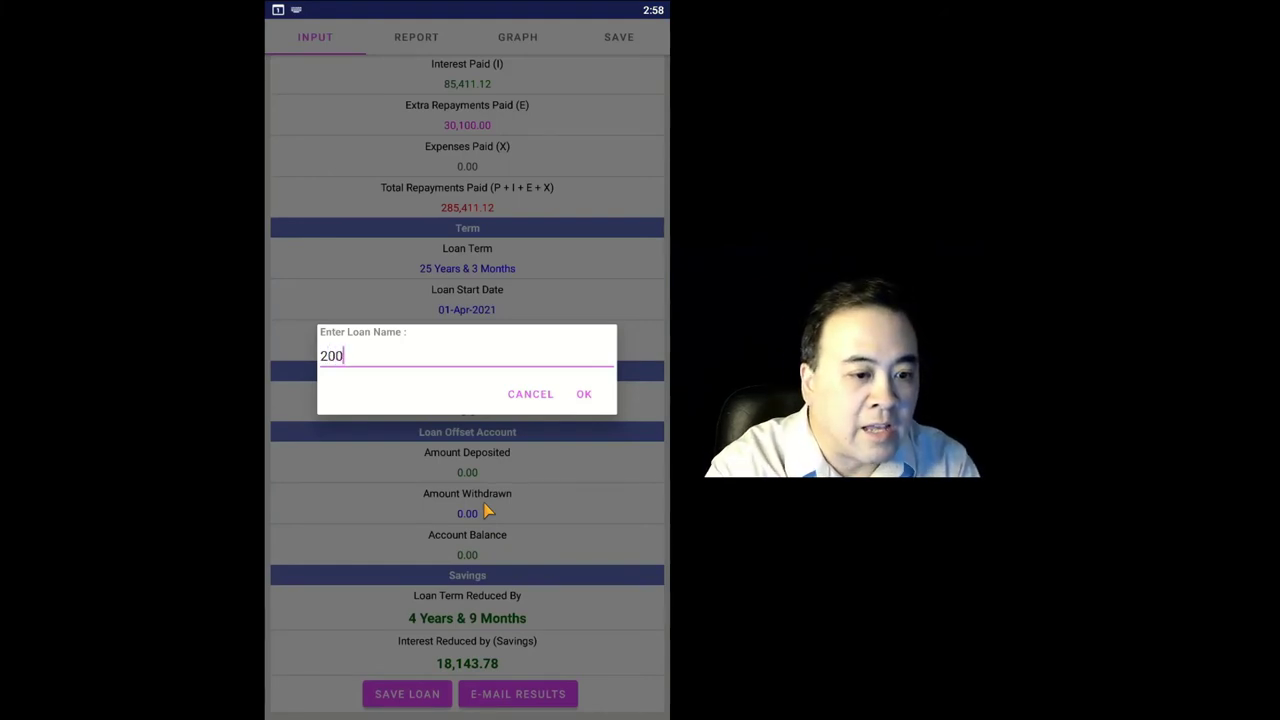
type("K")
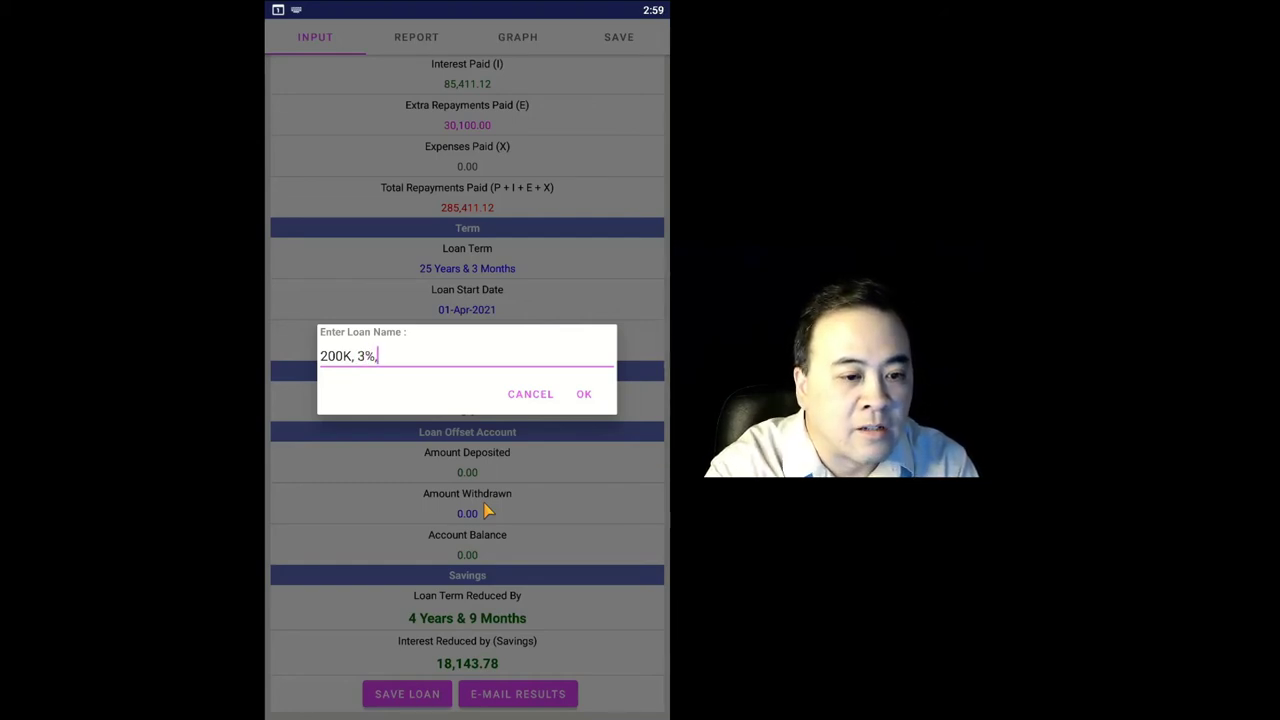
type(", 3%, 30 yr, $100 extra pymt")
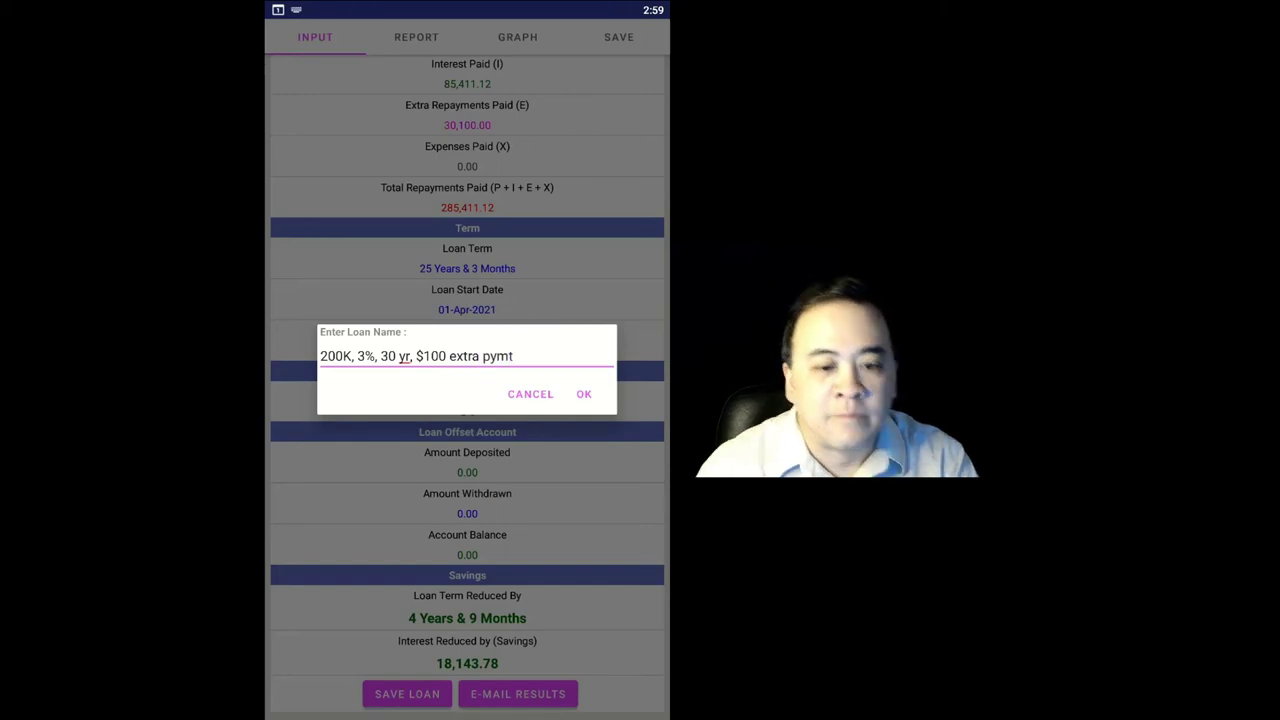
left_click(584, 395)
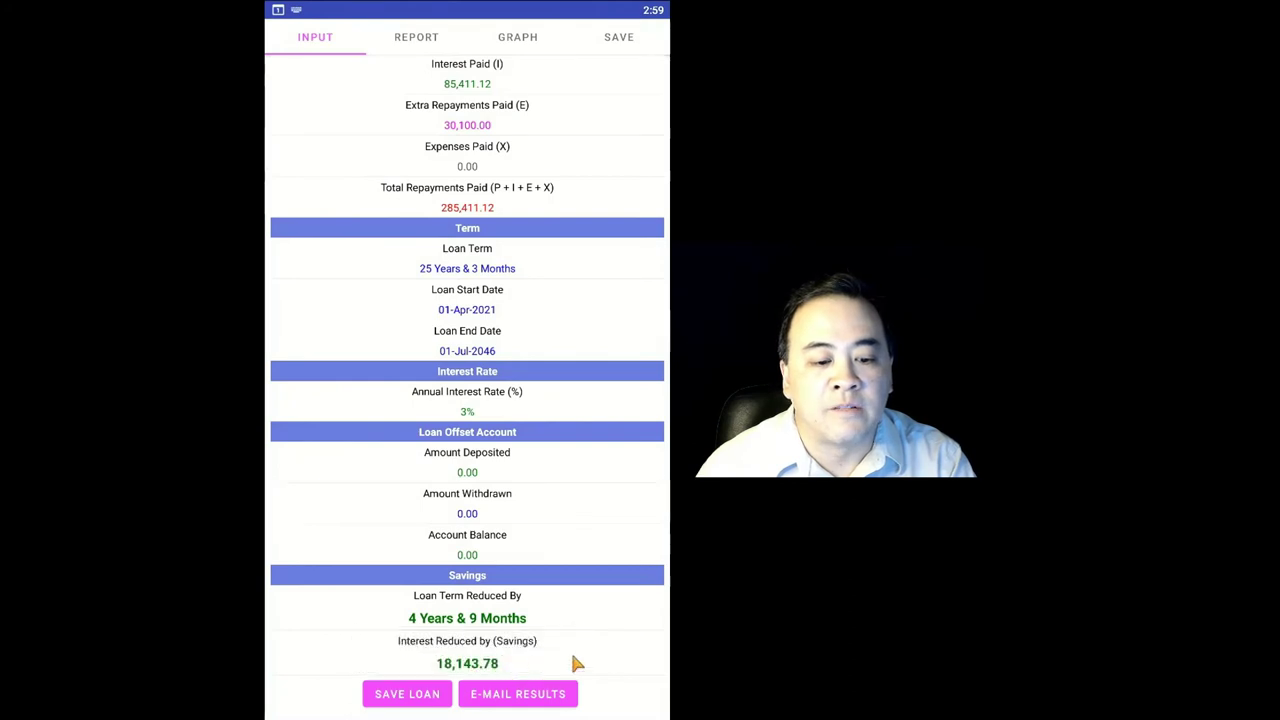
Open the full Loan - Yearly Report and examine its inputs and results summary and its year-by-year repayment table.
scroll(620, 400, "up", 10)
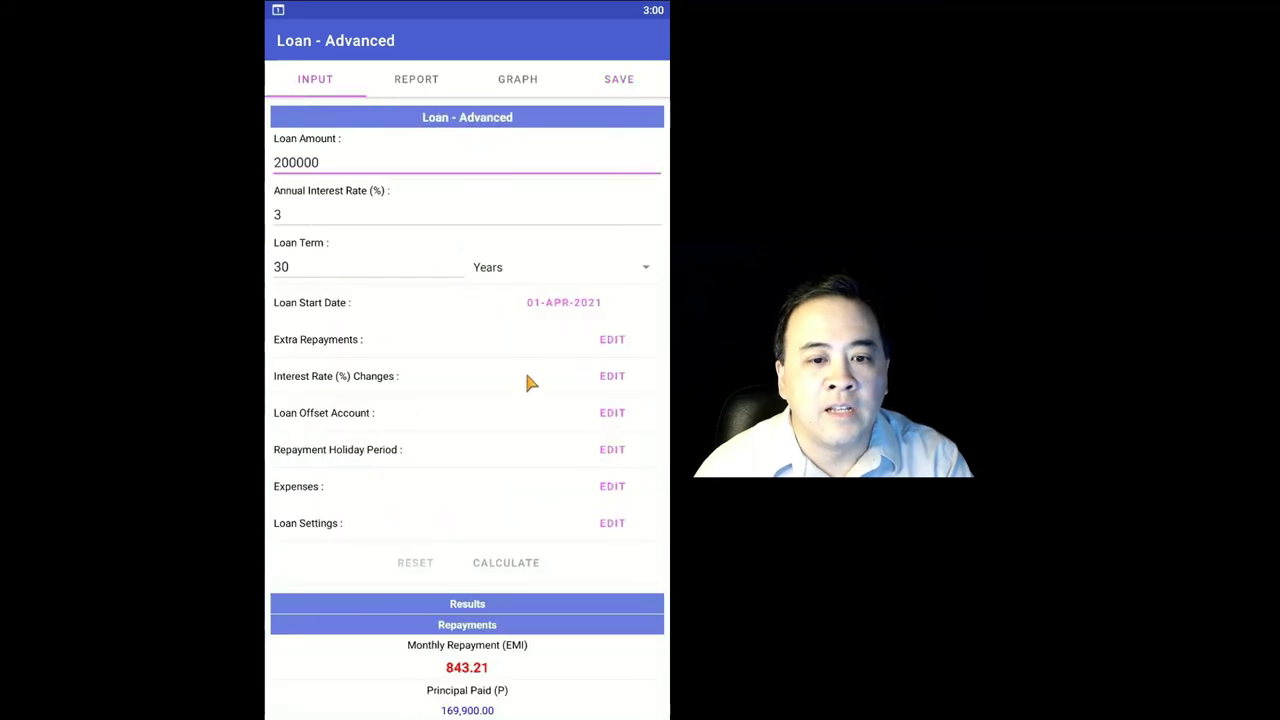
scroll(530, 383, "down", 10)
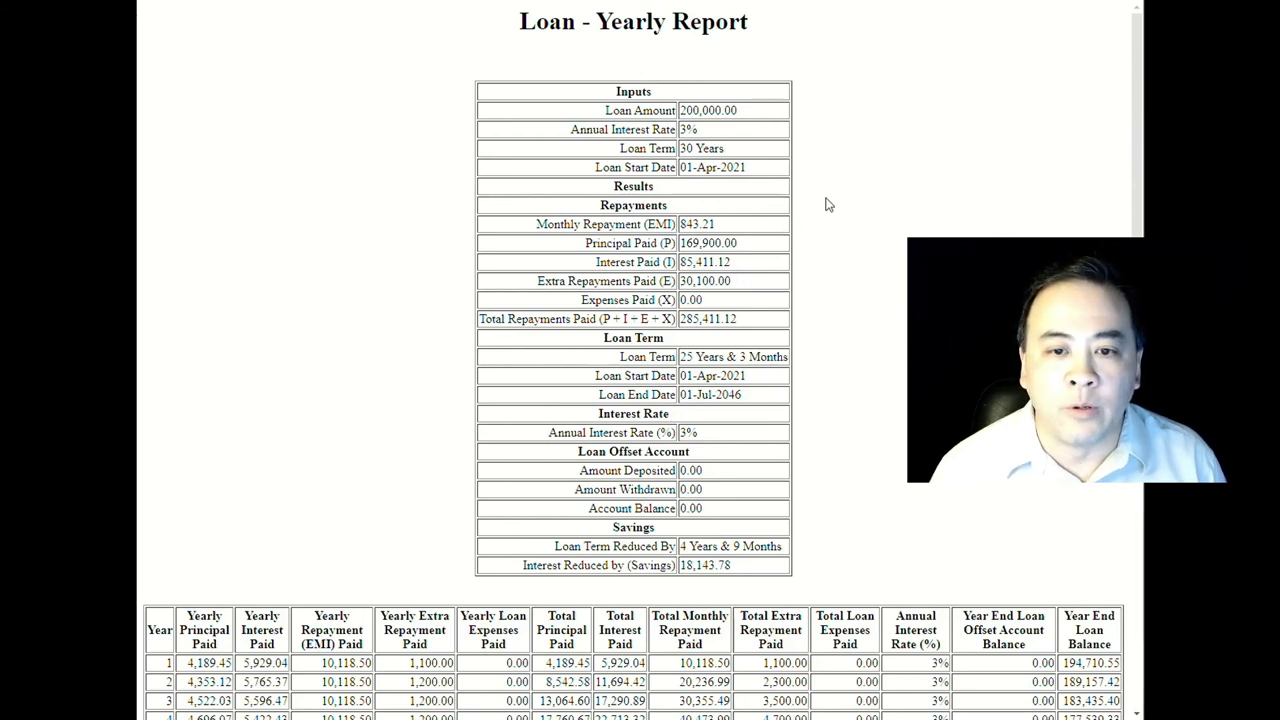
scroll(826, 204, "down", 1)
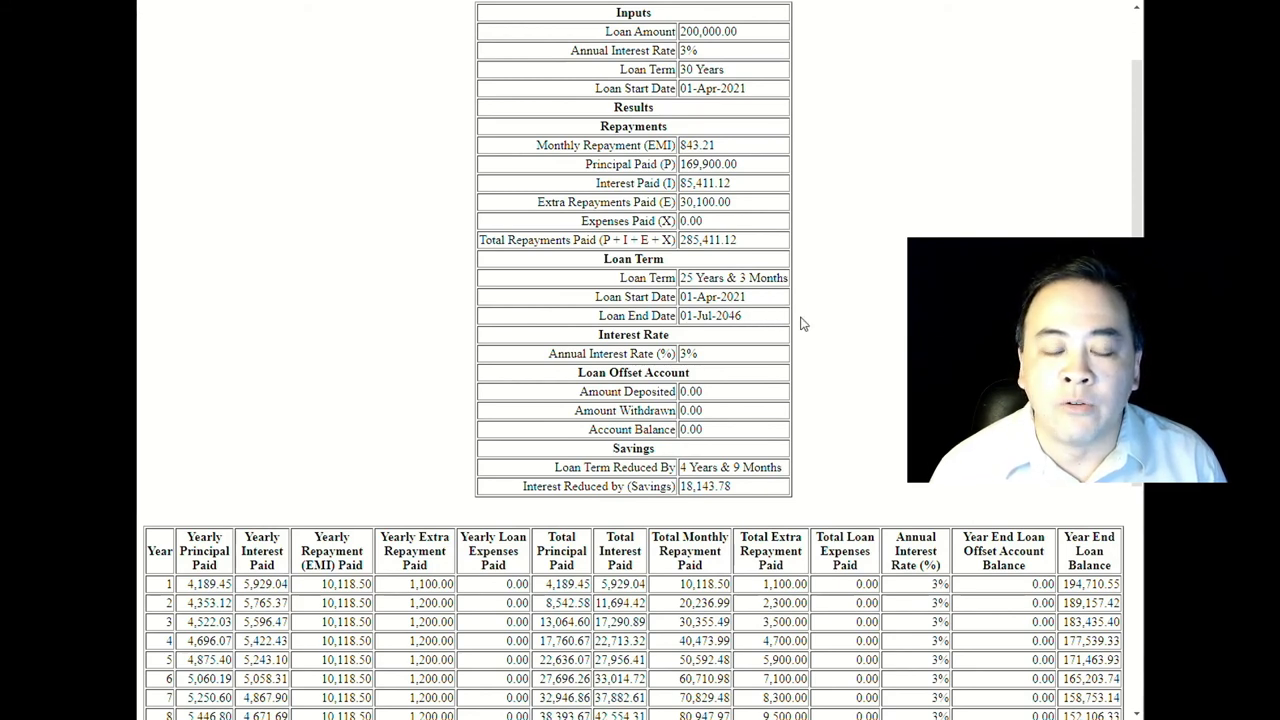
scroll(805, 324, "down", 1)
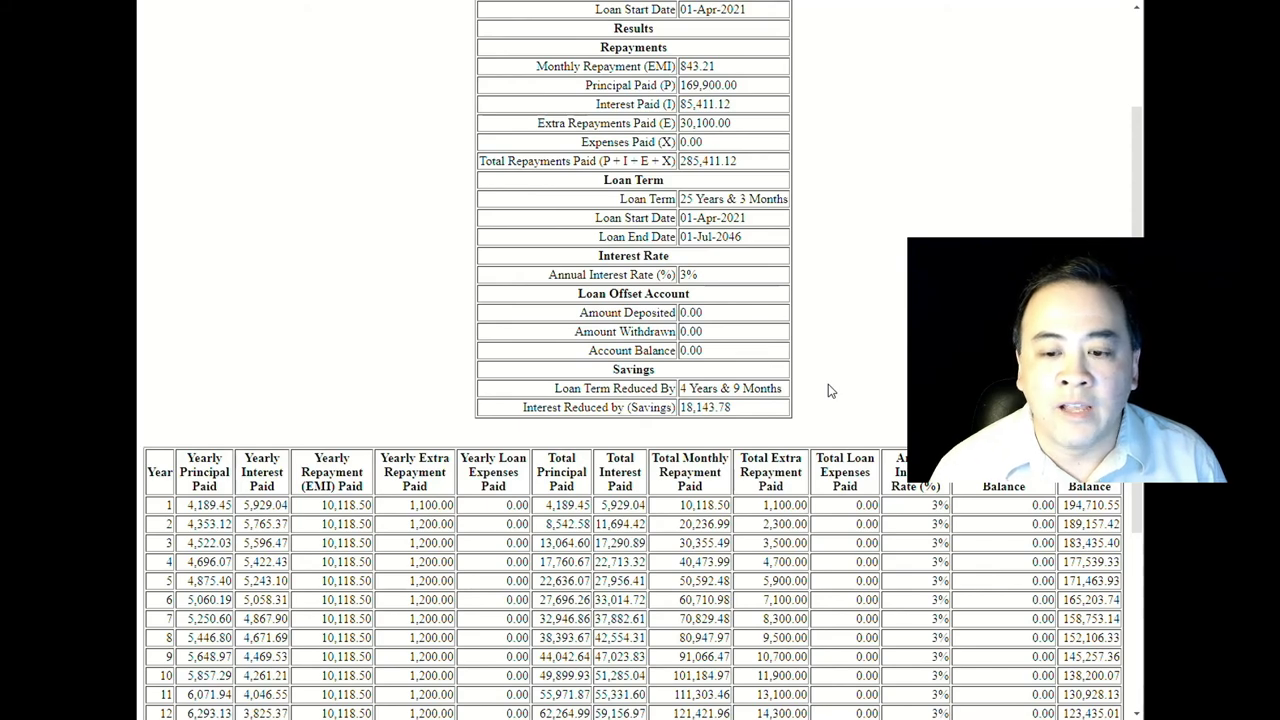
scroll(828, 391, "down", 3)
scroll(828, 391, "down", 3)
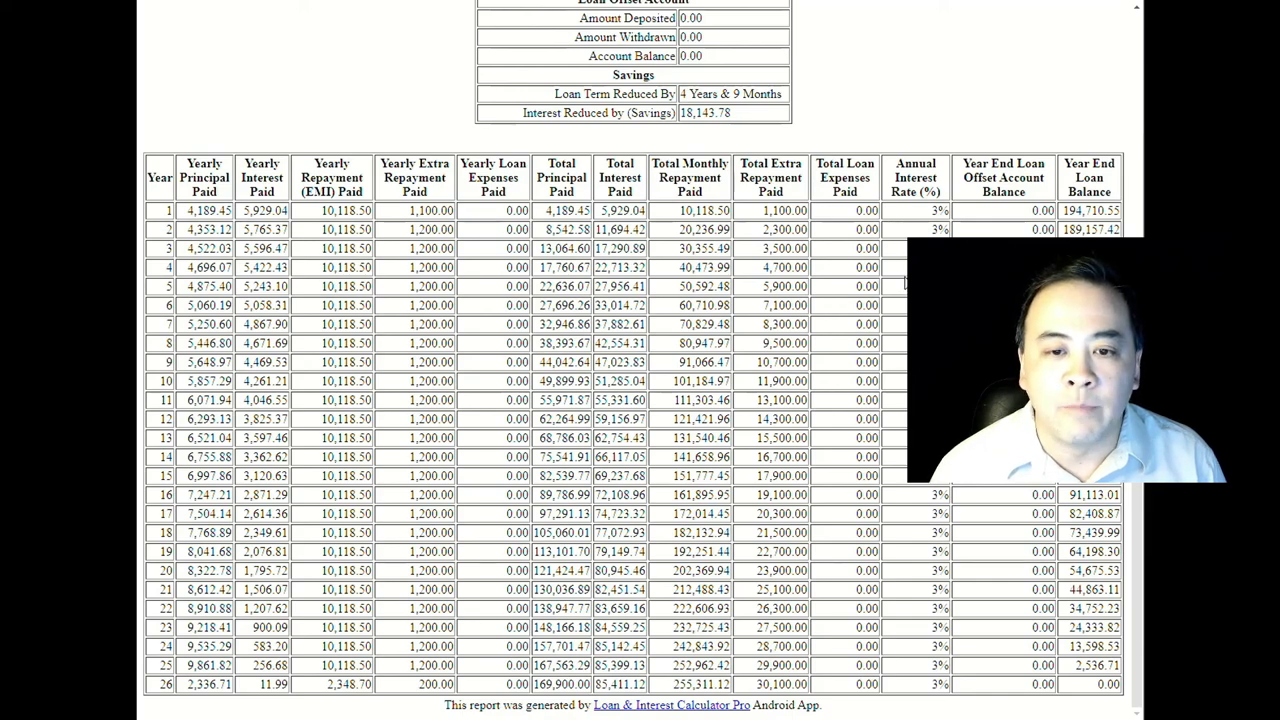
Open the full Loan - Monthly Report and examine its month-by-month repayment table through the end of year 8, returning to its inputs and results summary.
scroll(904, 286, "up", 5)
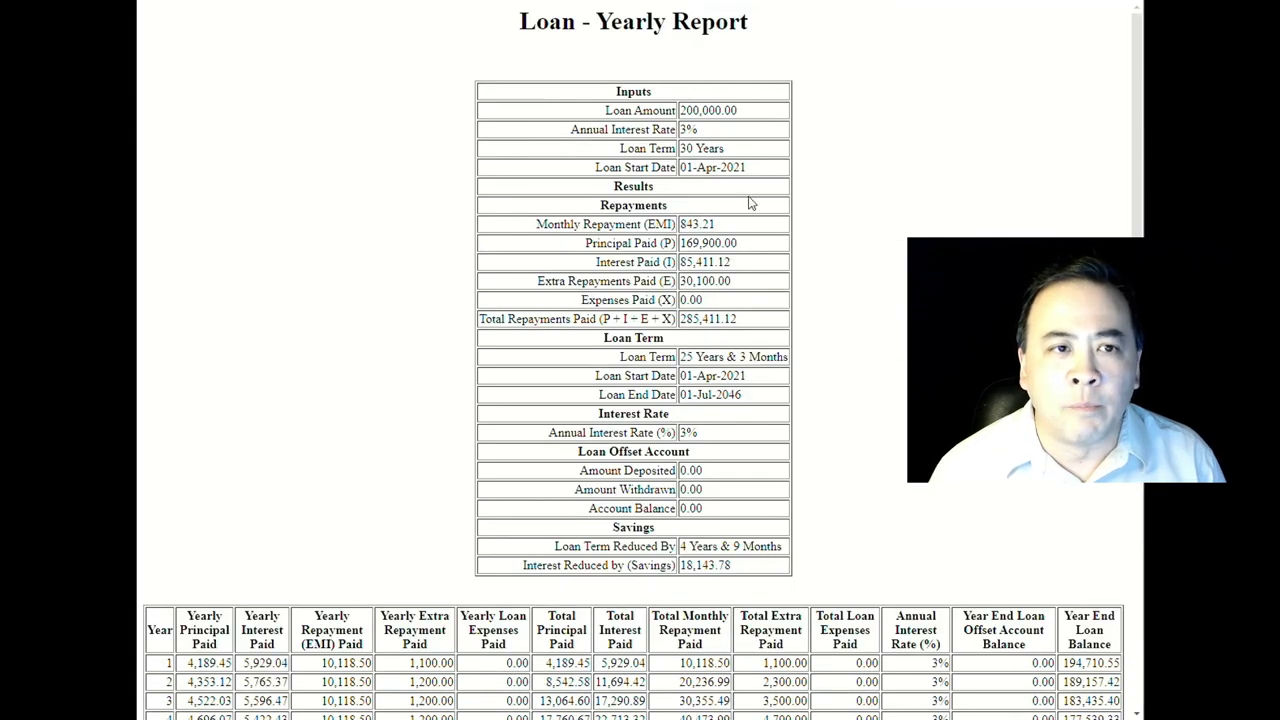
left_click(460, 8)
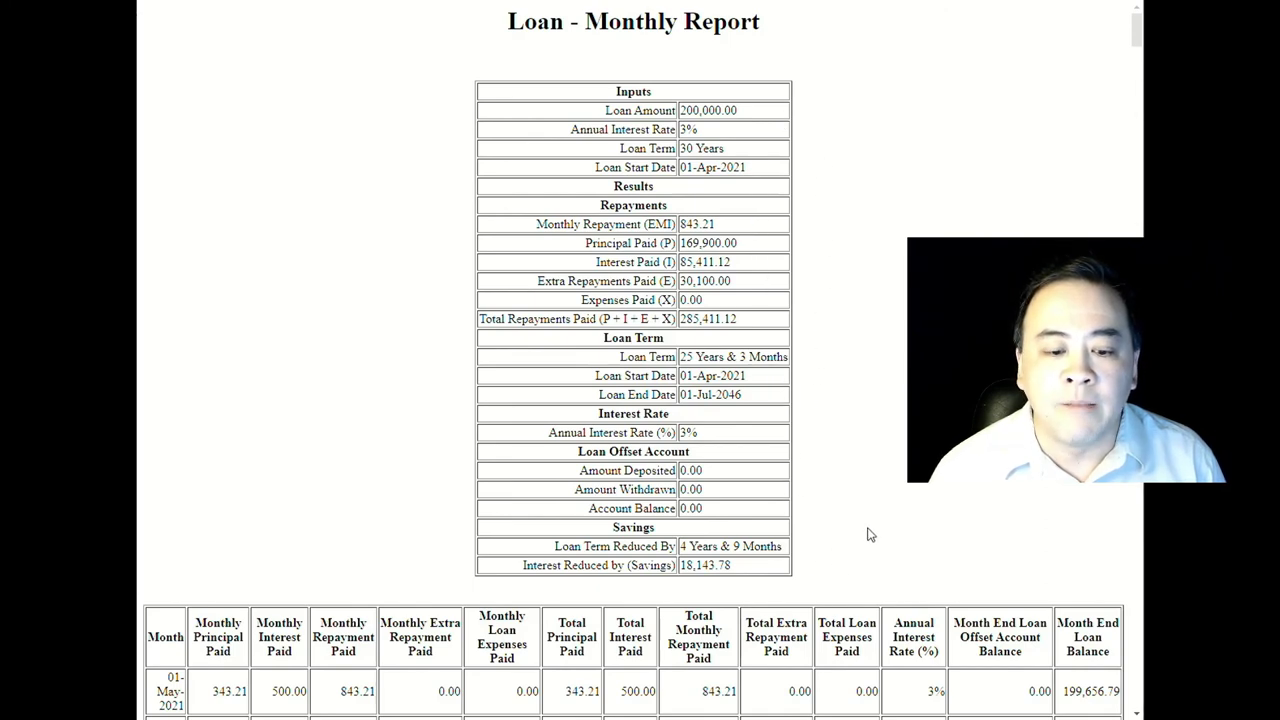
scroll(869, 531, "down", 3)
scroll(869, 531, "down", 5)
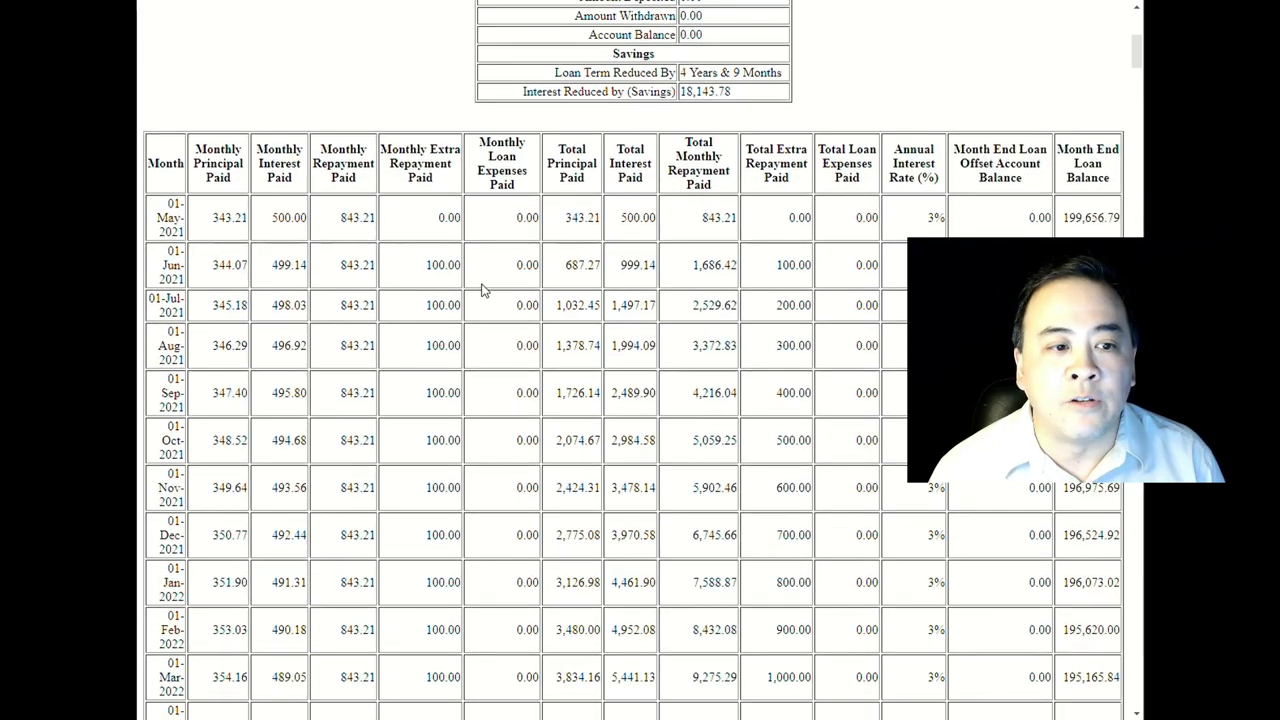
scroll(486, 291, "down", 1)
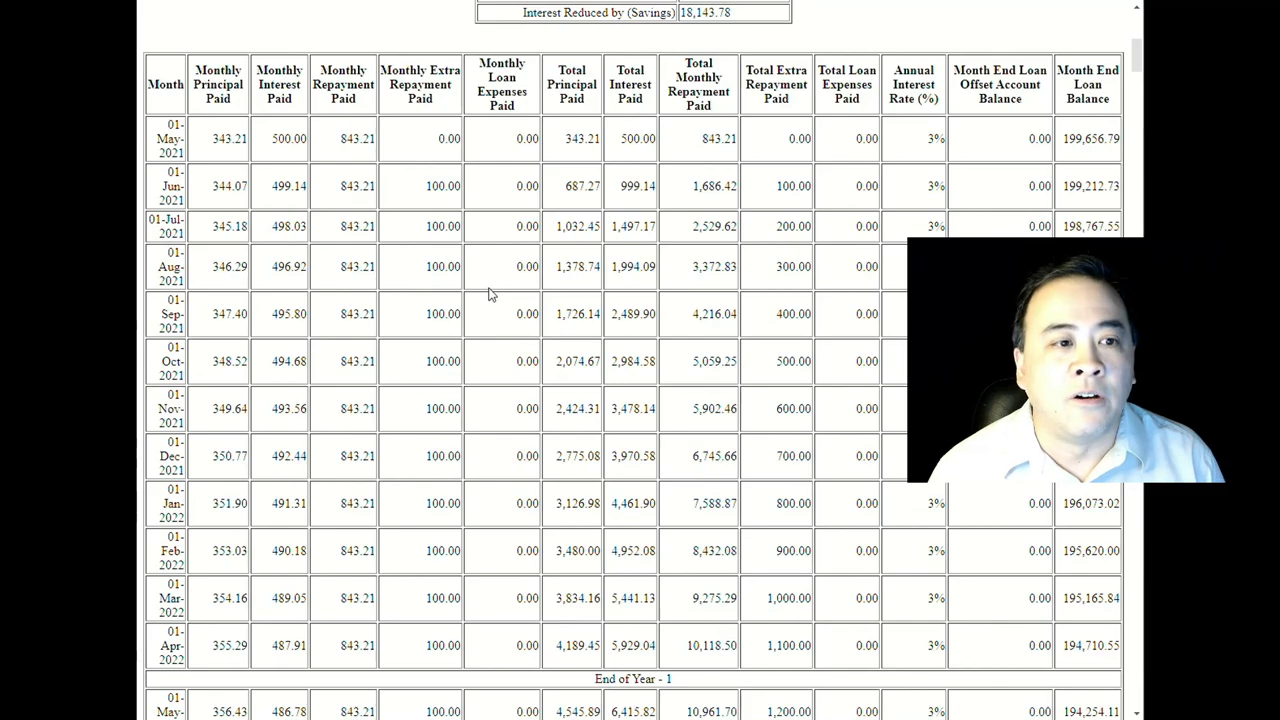
scroll(490, 293, "down", 9)
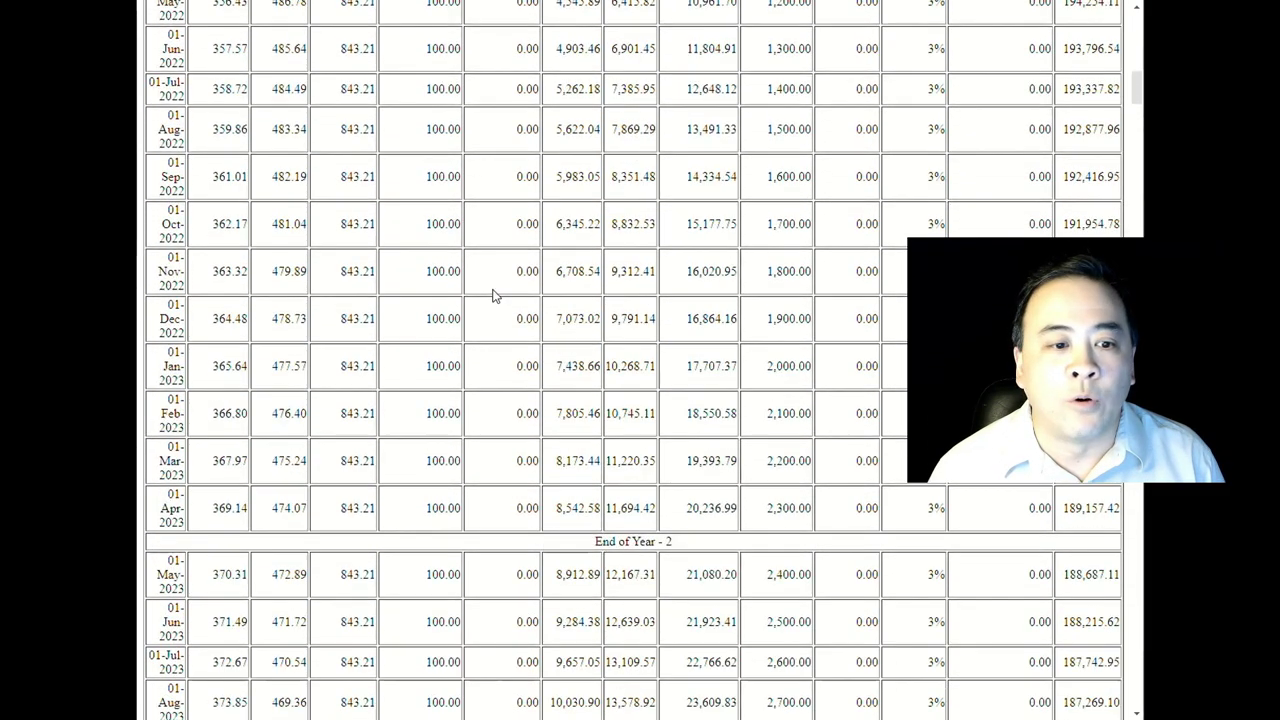
scroll(494, 296, "down", 16)
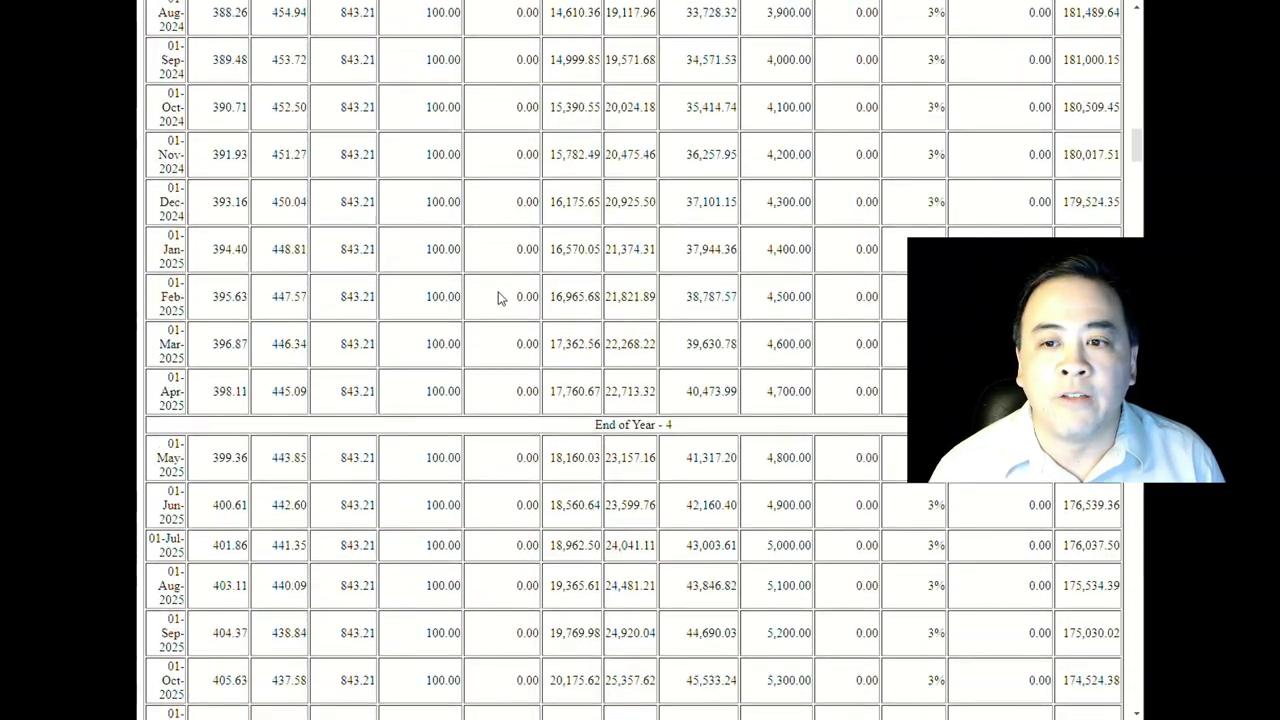
scroll(500, 296, "down", 17)
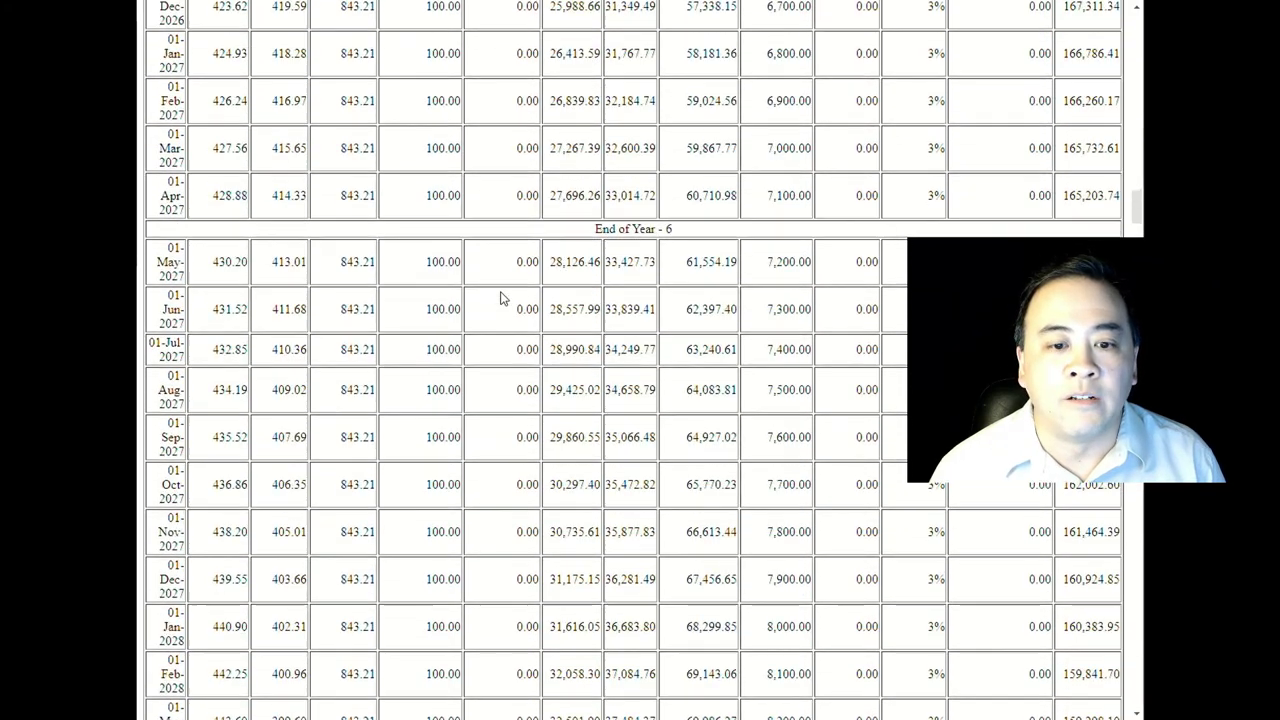
scroll(502, 298, "down", 11)
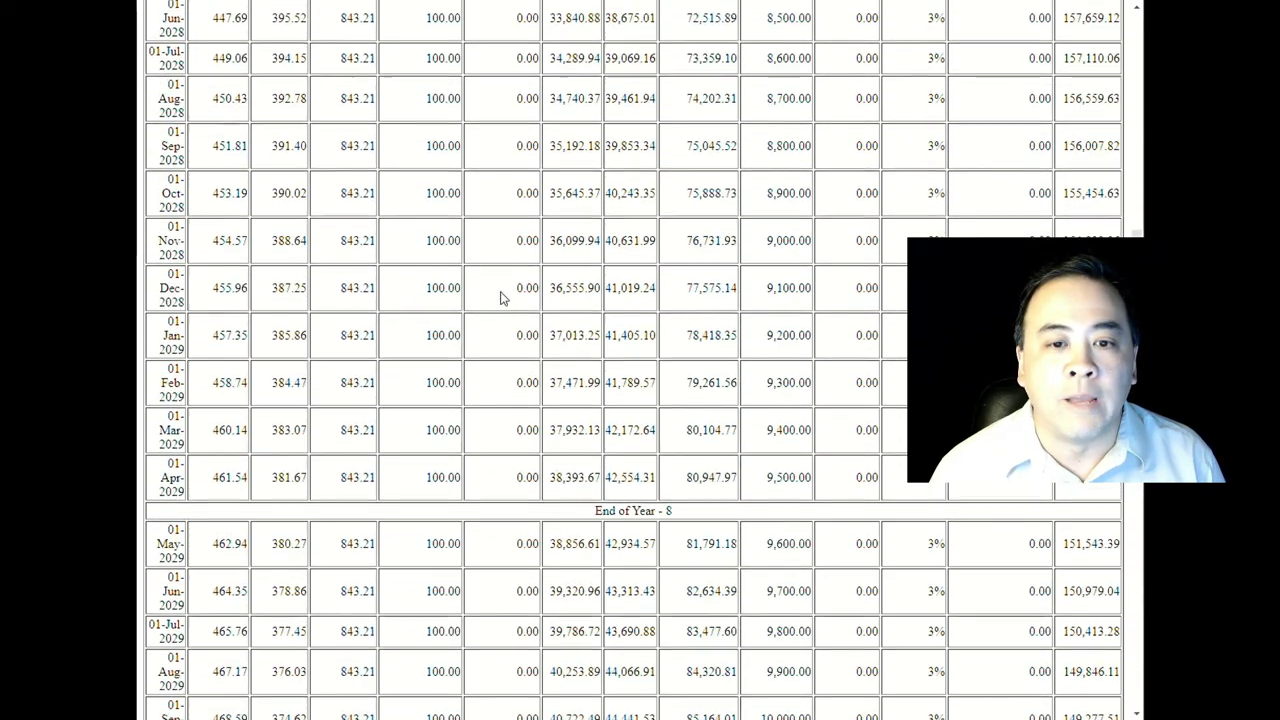
scroll(502, 298, "down", 1)
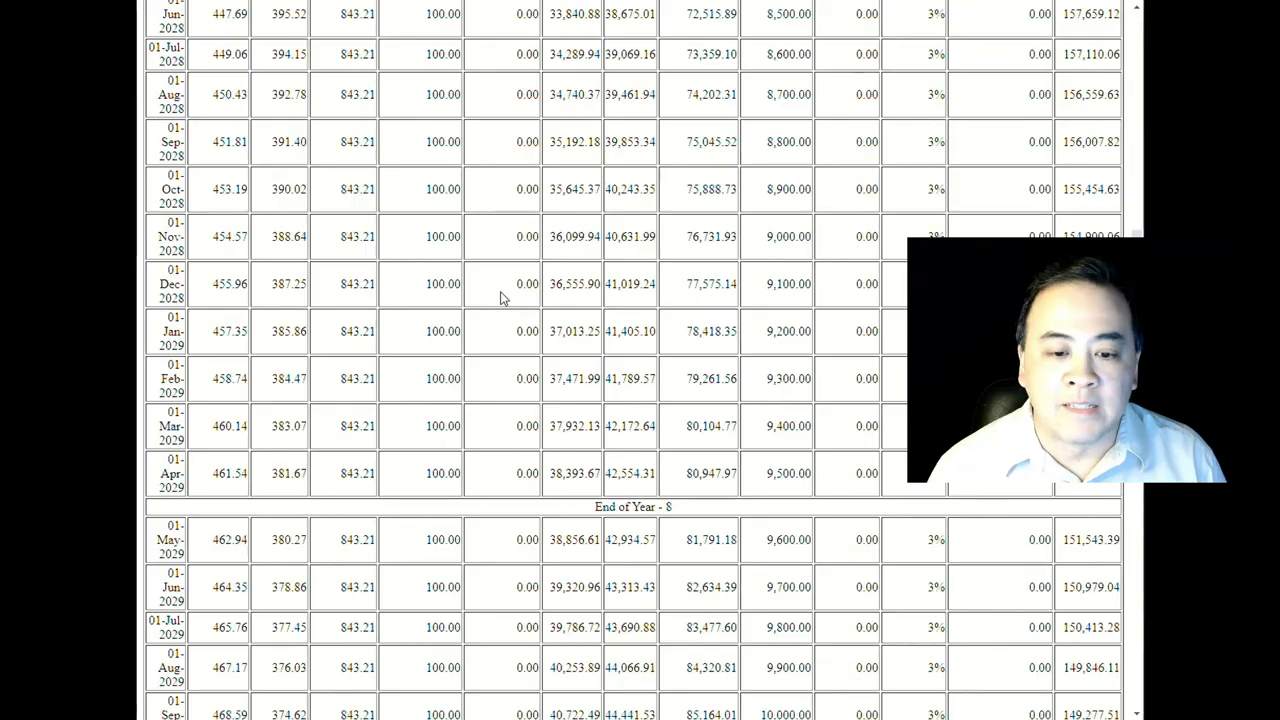
scroll(505, 297, "up", 5)
scroll(505, 297, "up", 20)
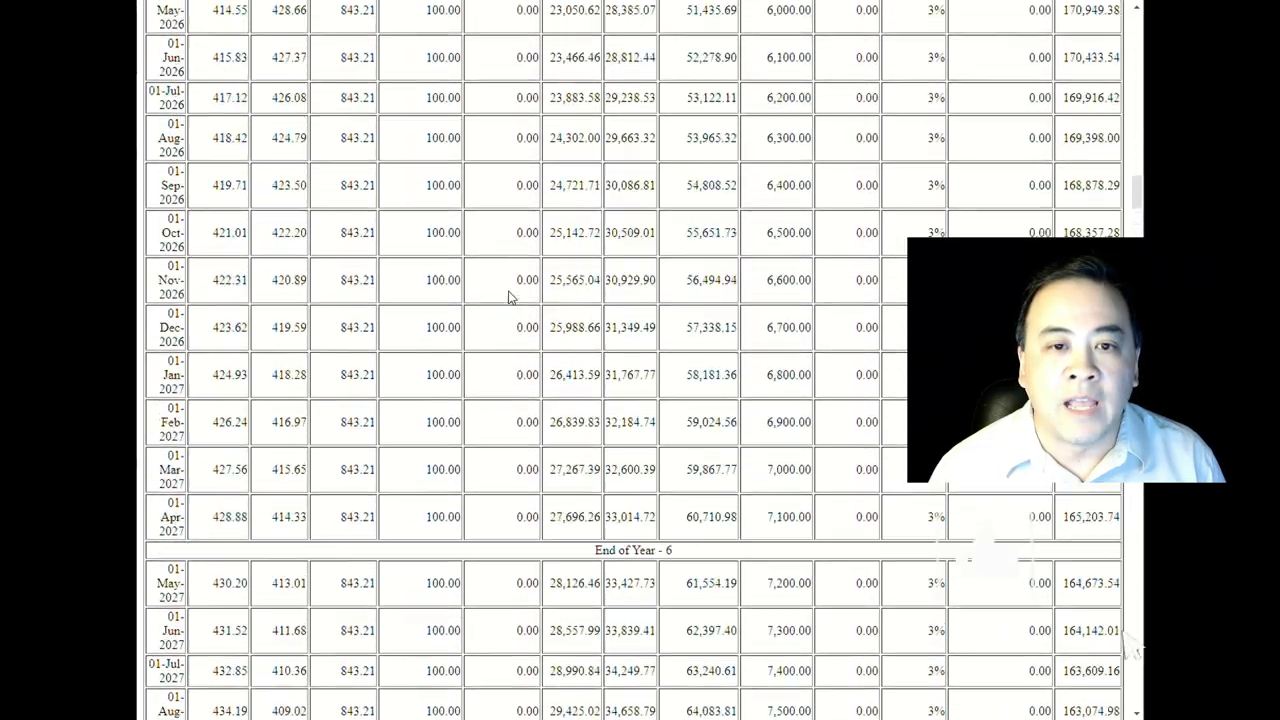
scroll(509, 297, "up", 20)
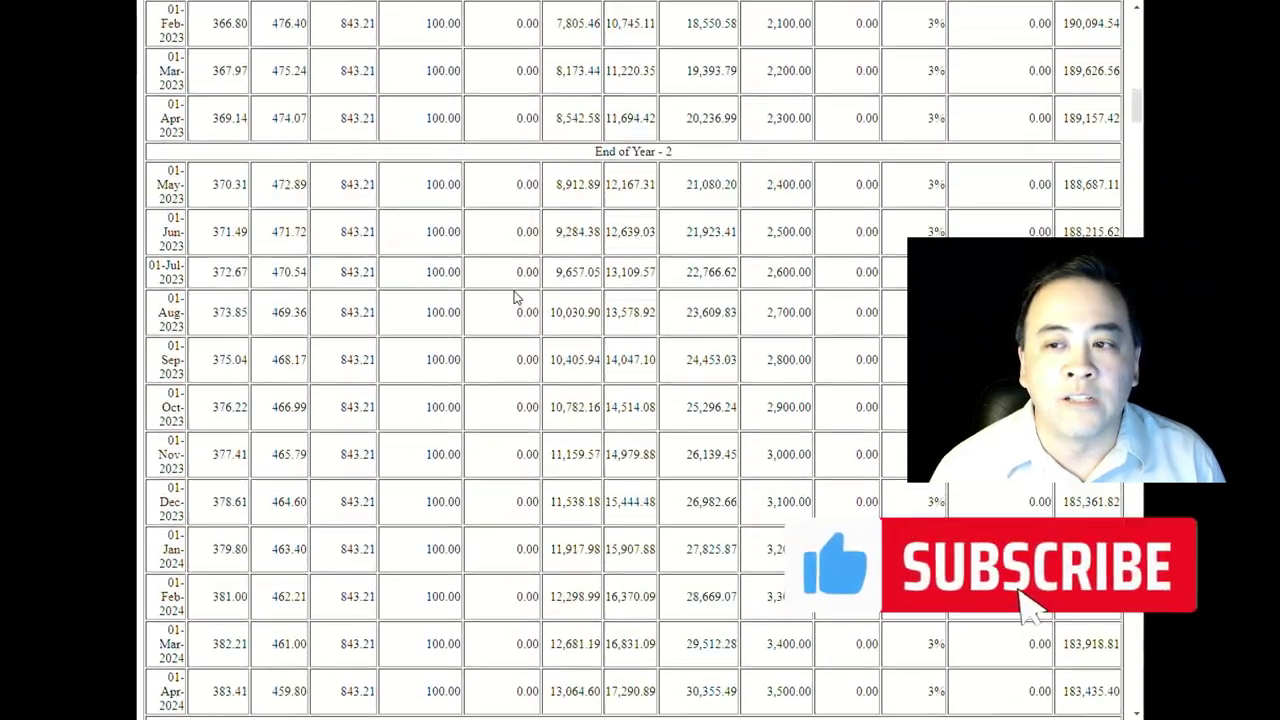
scroll(517, 297, "up", 5)
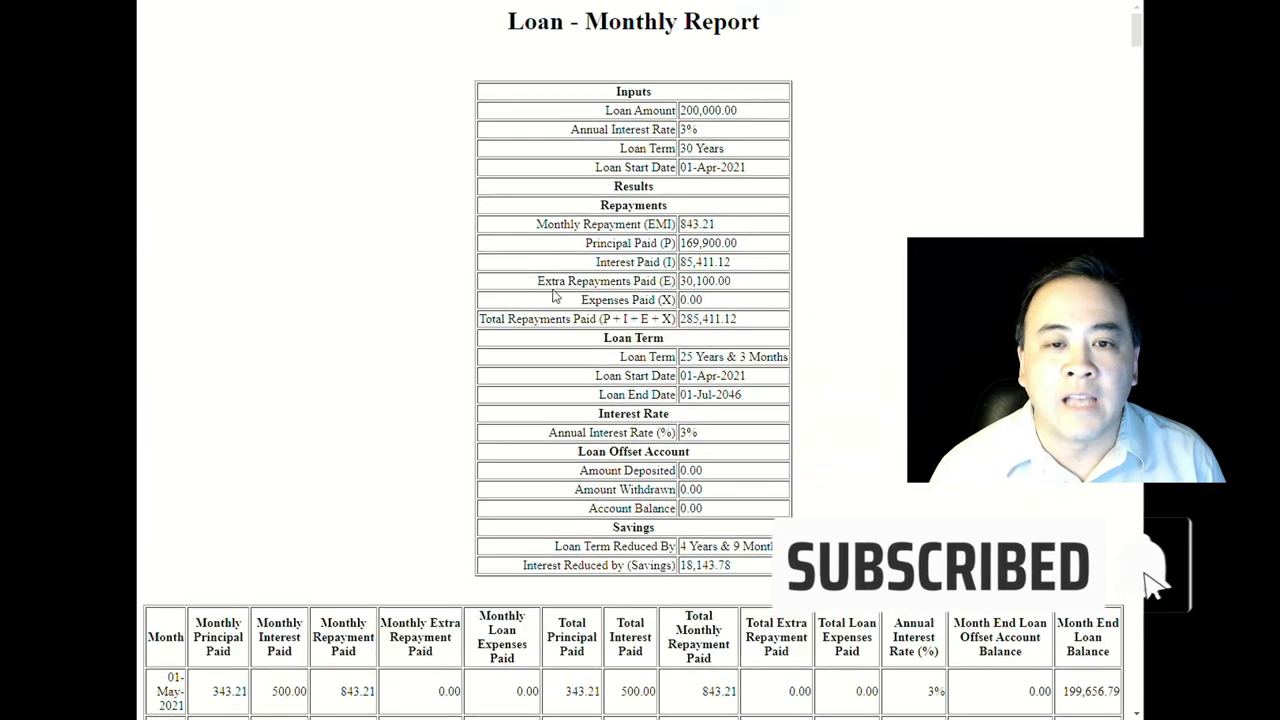